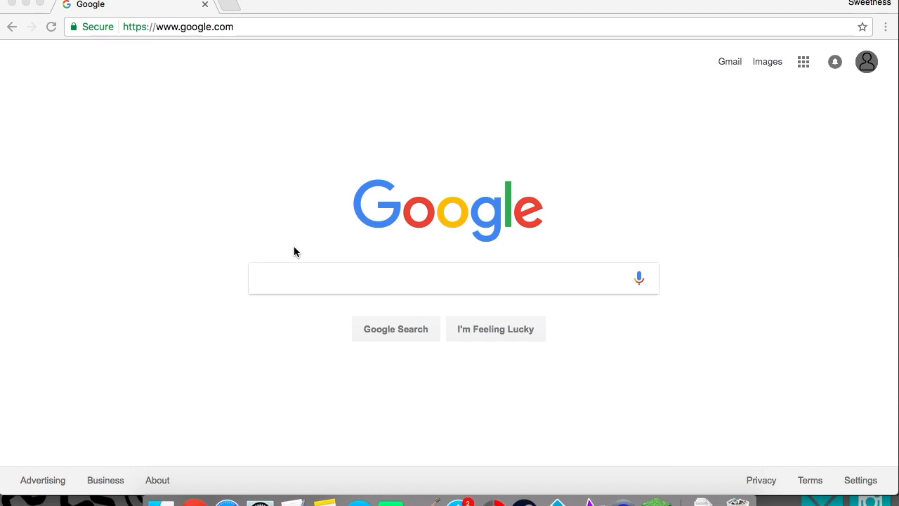
Open the website Fotojet.com
left_click(275, 5)
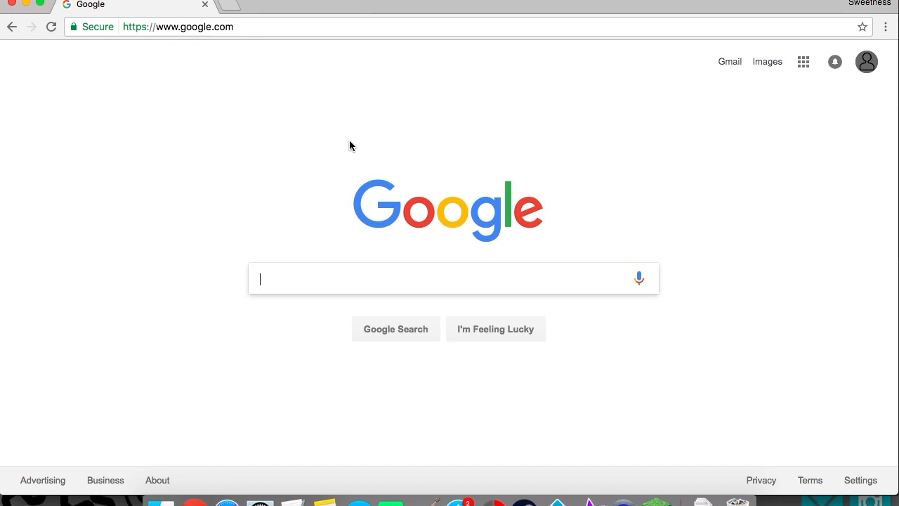
left_click(257, 28)
type("Fto")
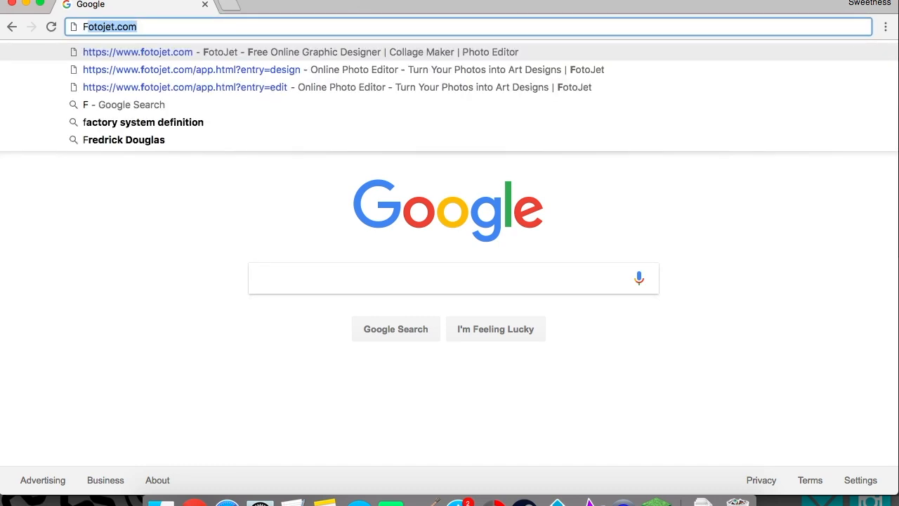
key("BackSpace")
key("BackSpace")
key("BackSpace")
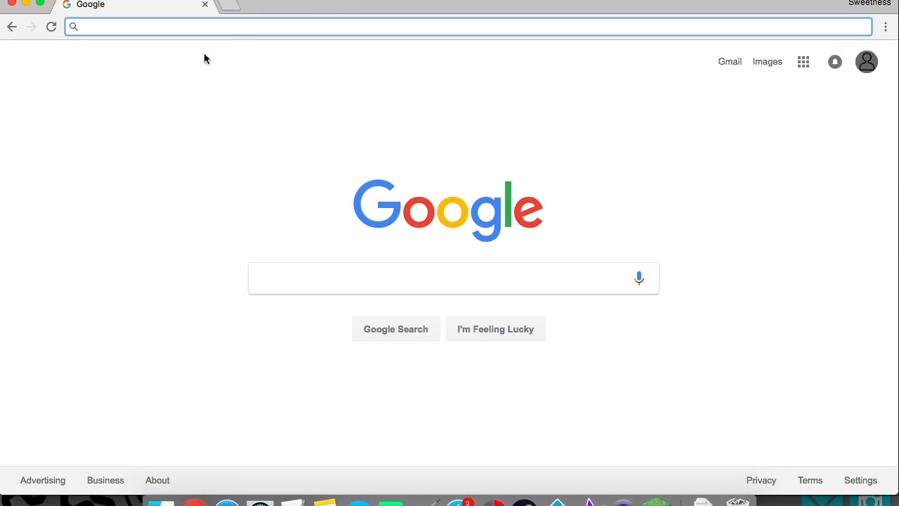
type("F")
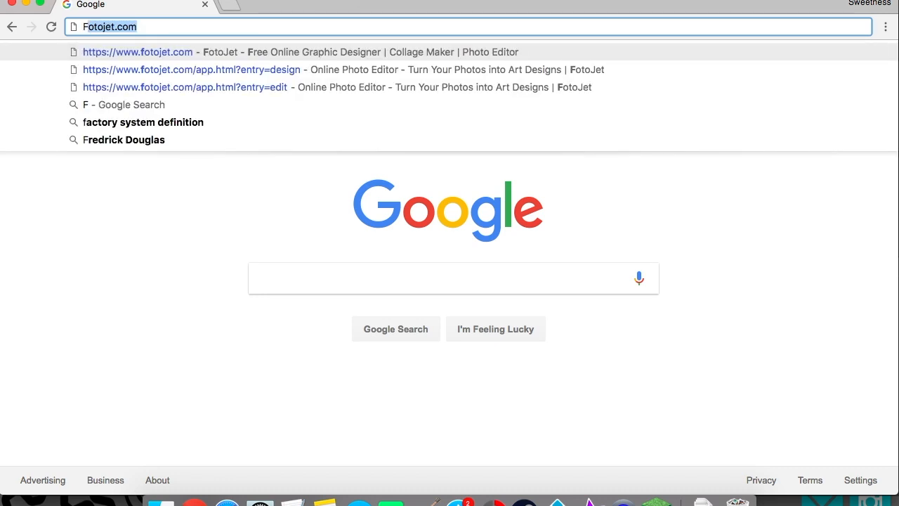
type("otojet.com")
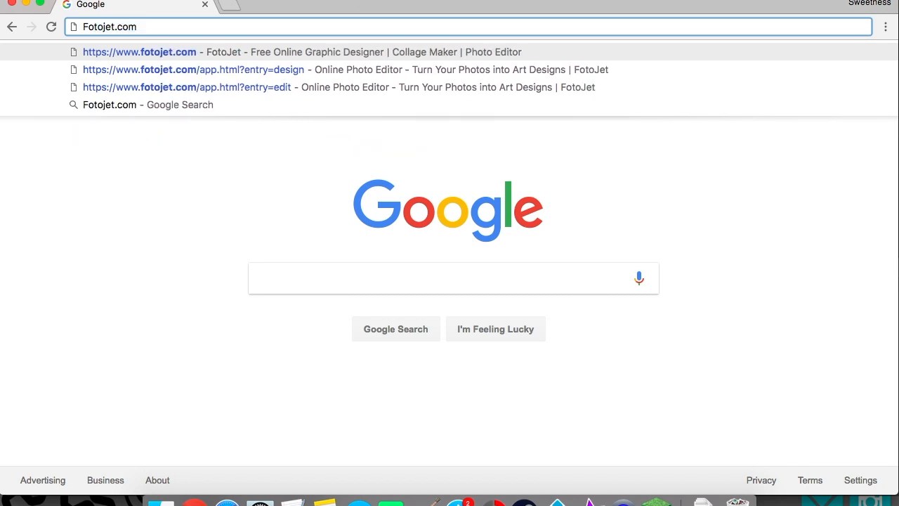
key("Return")
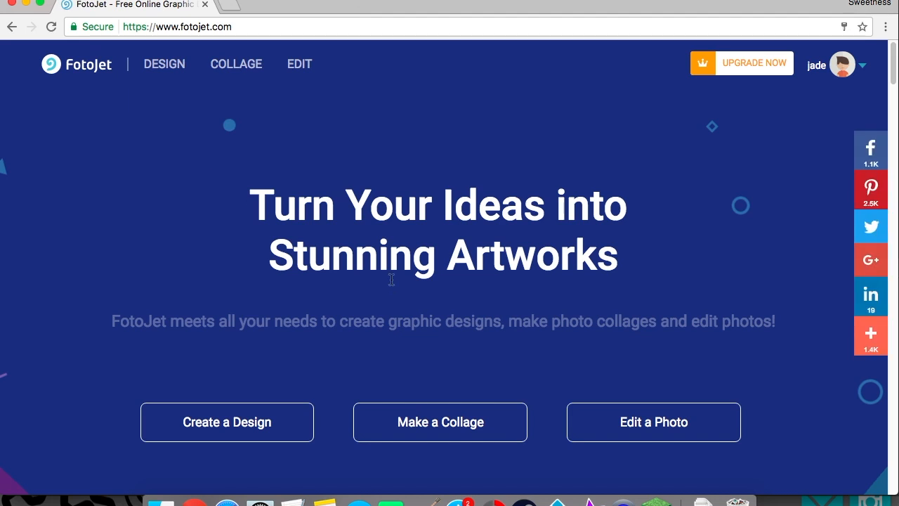
Sign out of the current FotoJet account and open the sign-up form for new users
mouse_move(848, 68)
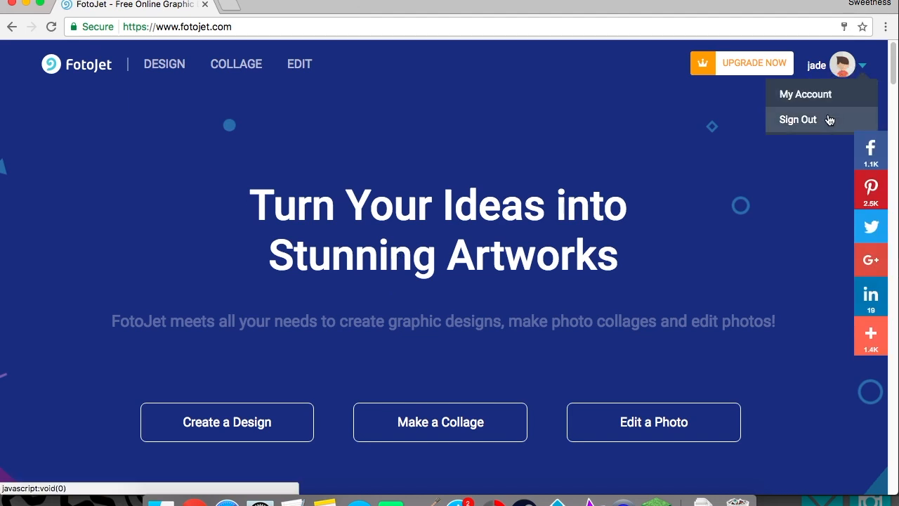
left_click(801, 119)
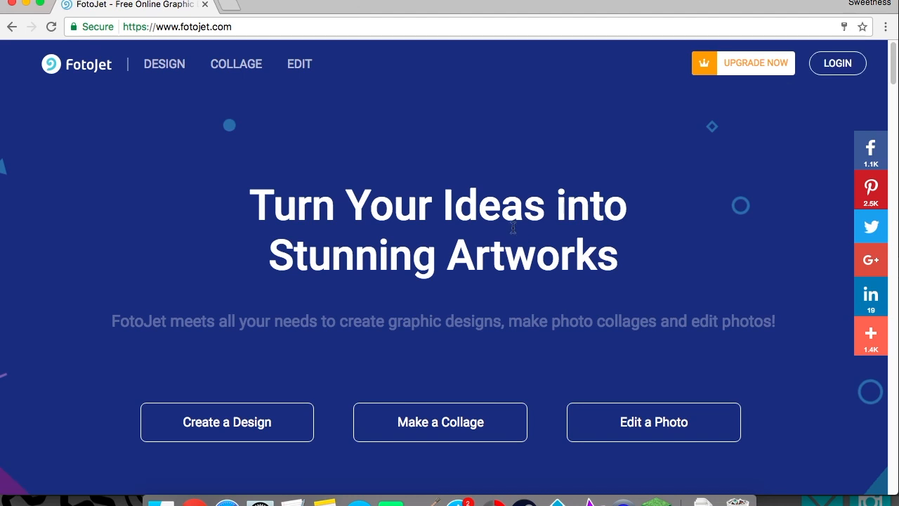
left_click(837, 70)
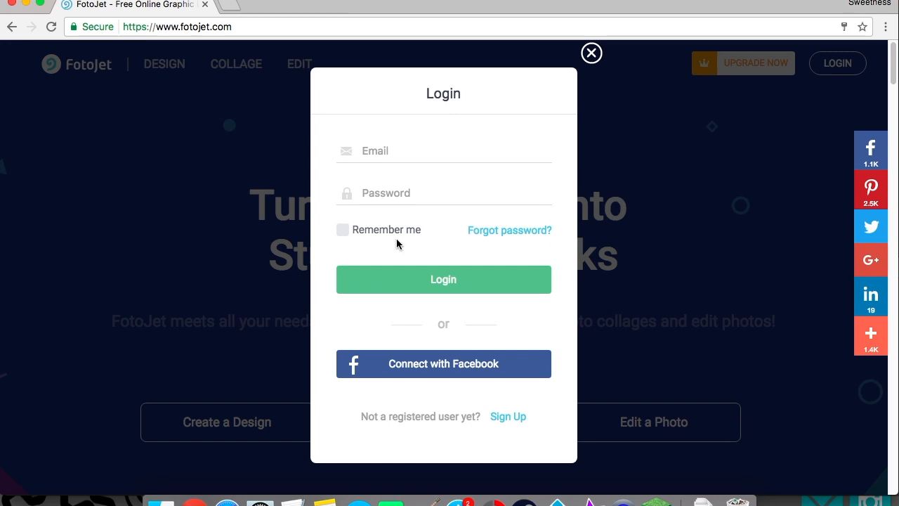
left_click(511, 417)
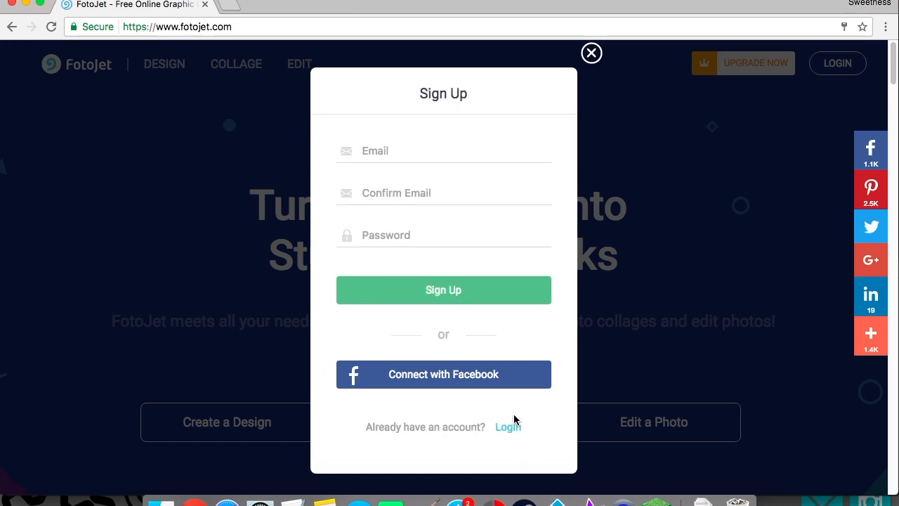
Look over the email, confirm email and password fields of the sign-up form, and close it without registering
left_click(381, 193)
left_click(388, 237)
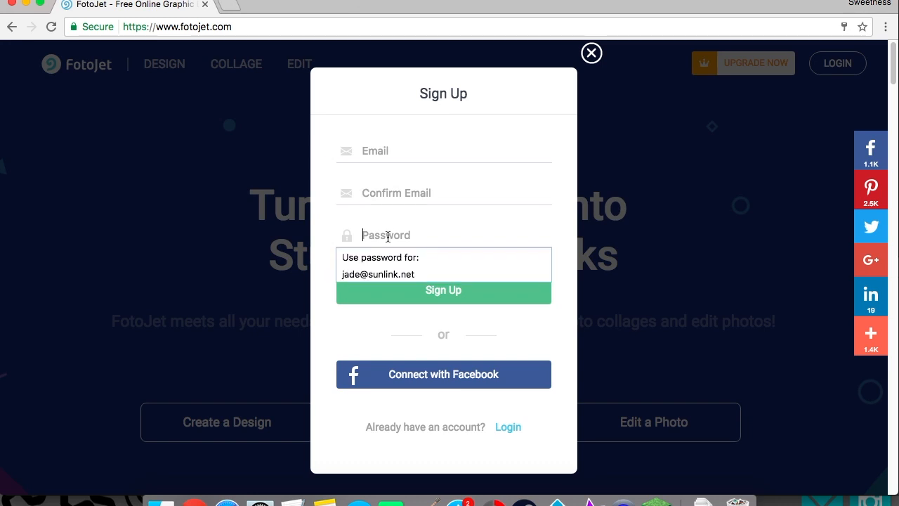
left_click(515, 321)
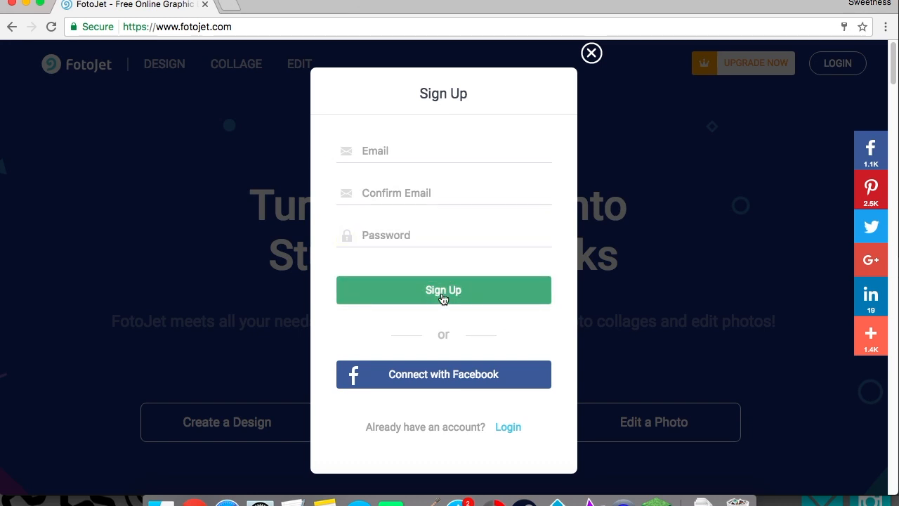
left_click(591, 53)
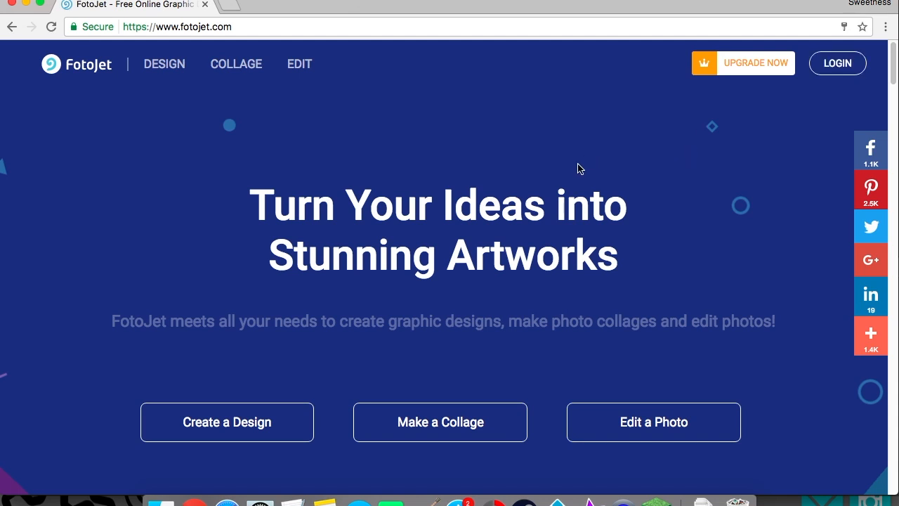
Create a new design using the YouTube Channel Art format from the Social Media Header group
left_click(262, 409)
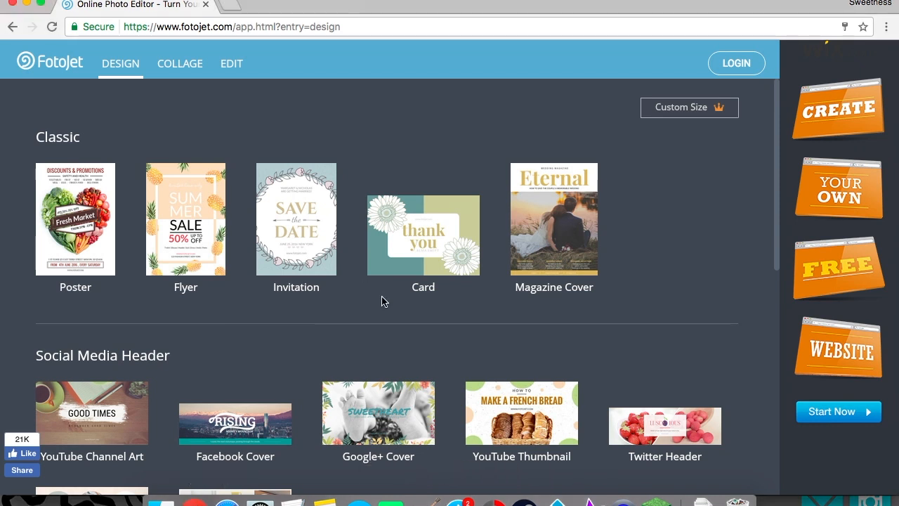
scroll(385, 311, "down", 3)
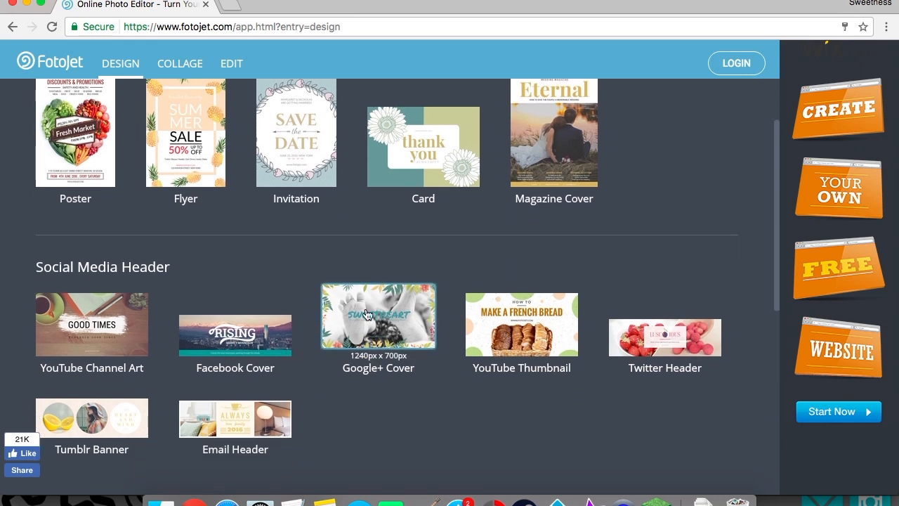
left_click(90, 314)
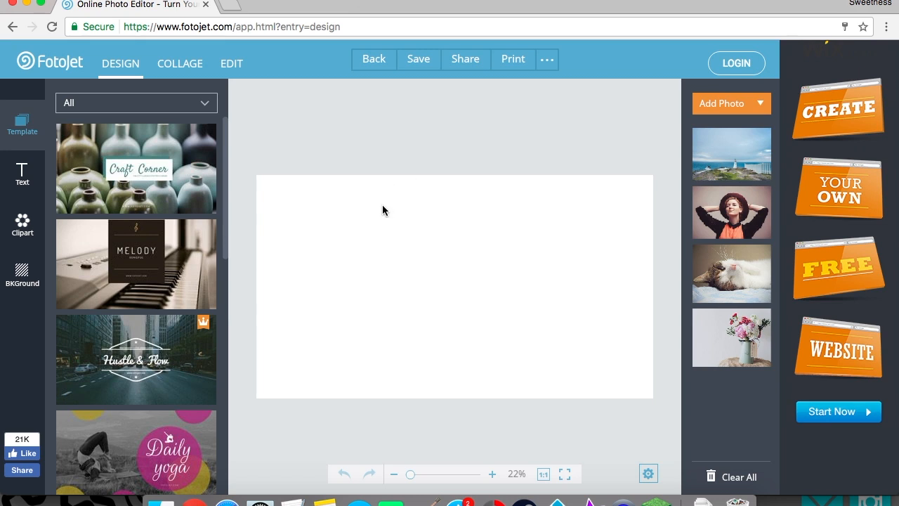
left_click(372, 62)
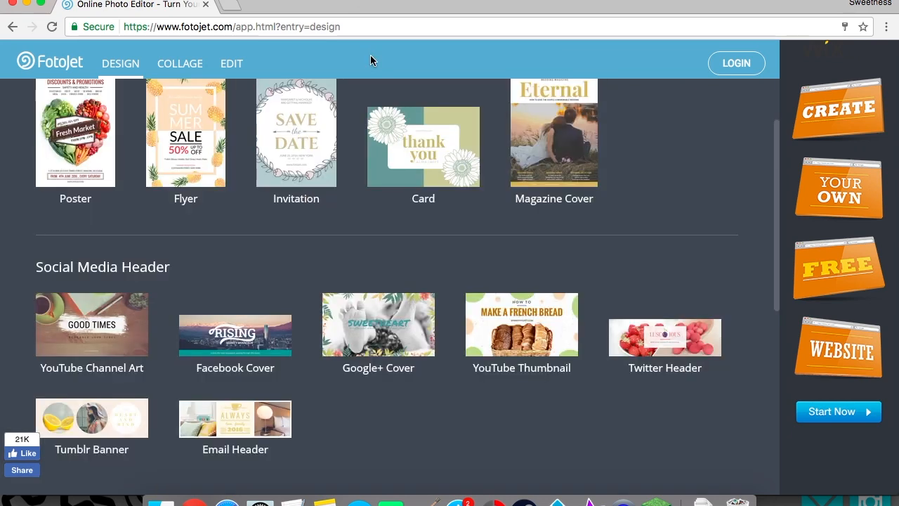
left_click(146, 317)
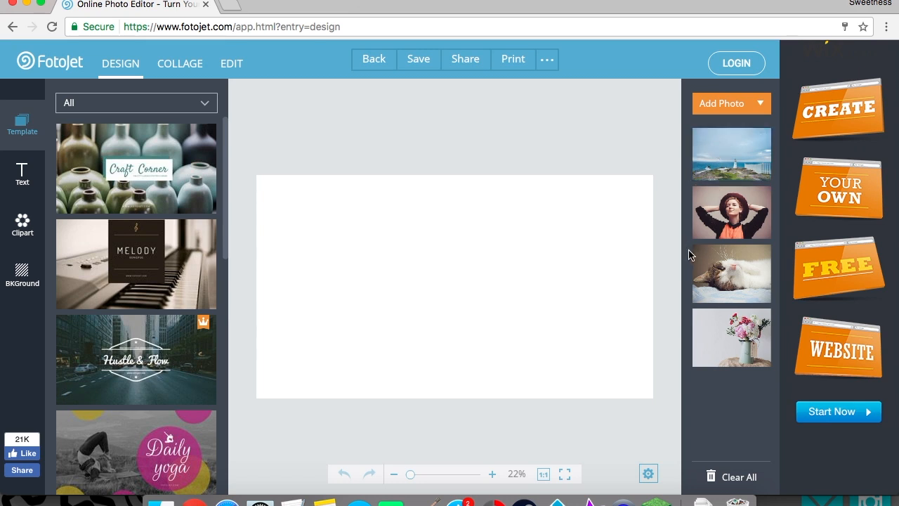
Remove all four sample photos from the design's photo list
mouse_move(759, 142)
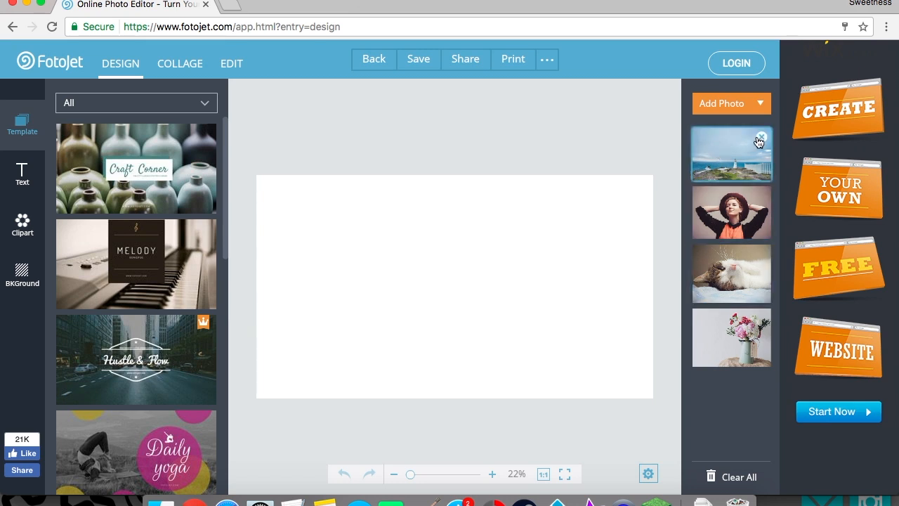
left_click(762, 136)
left_click(762, 136)
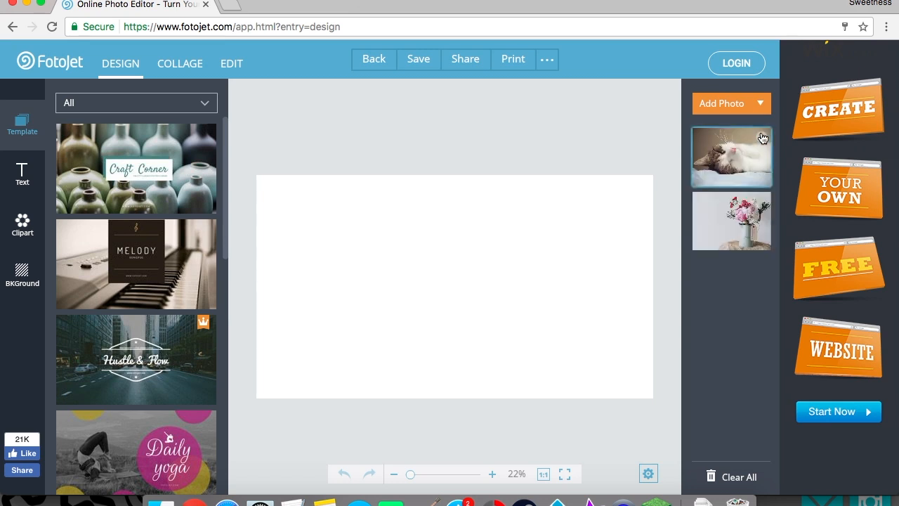
left_click(762, 136)
left_click(762, 137)
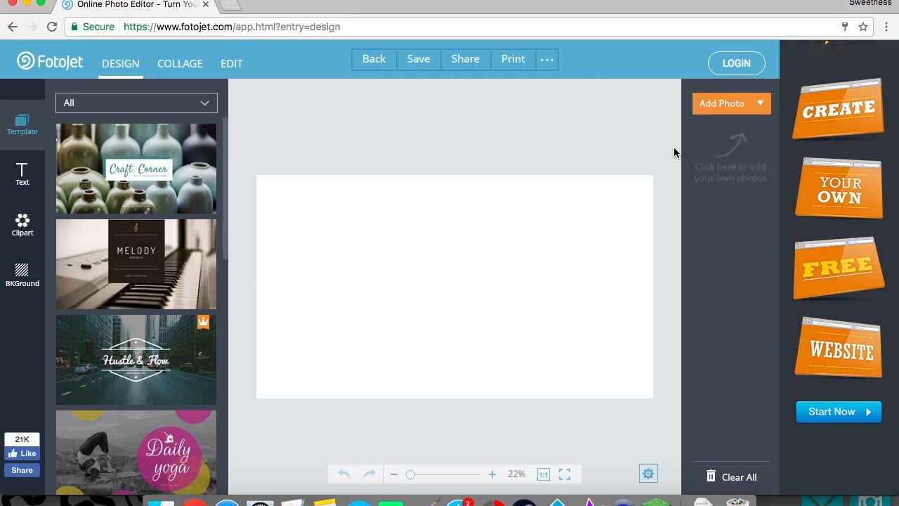
Import CS_GO_trans_logo.png from the computer's Downloads folder and place it on the blank canvas
left_click(732, 113)
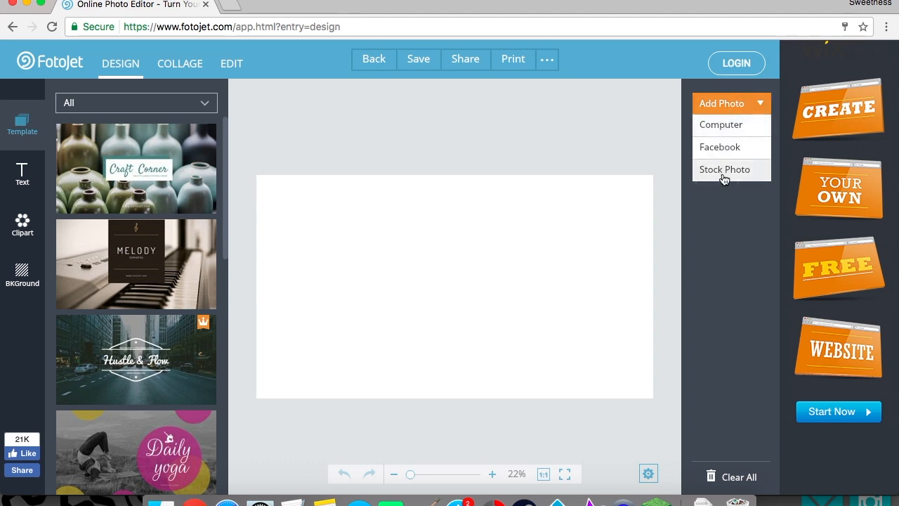
left_click(714, 132)
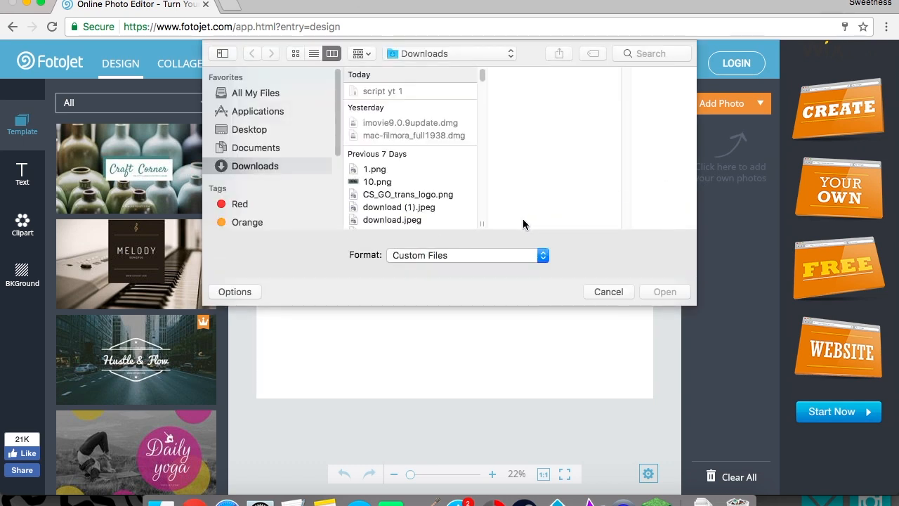
left_click(392, 196)
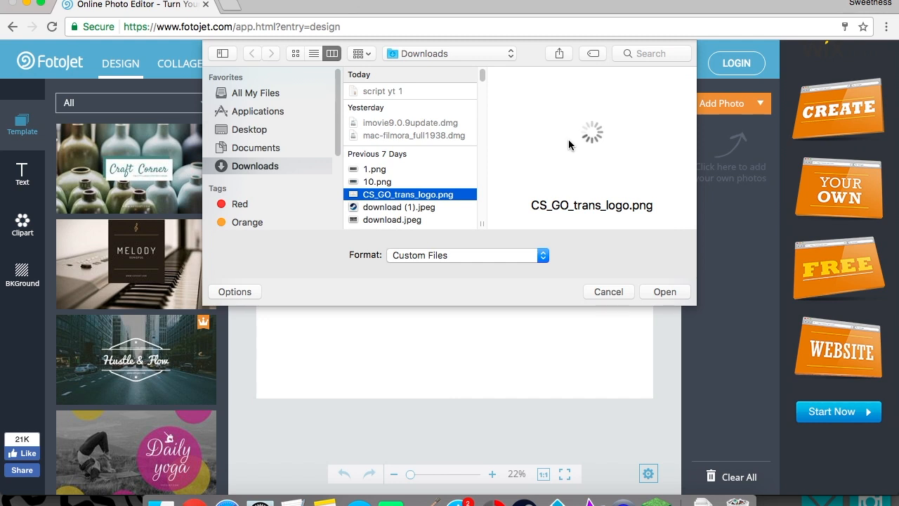
left_click(663, 291)
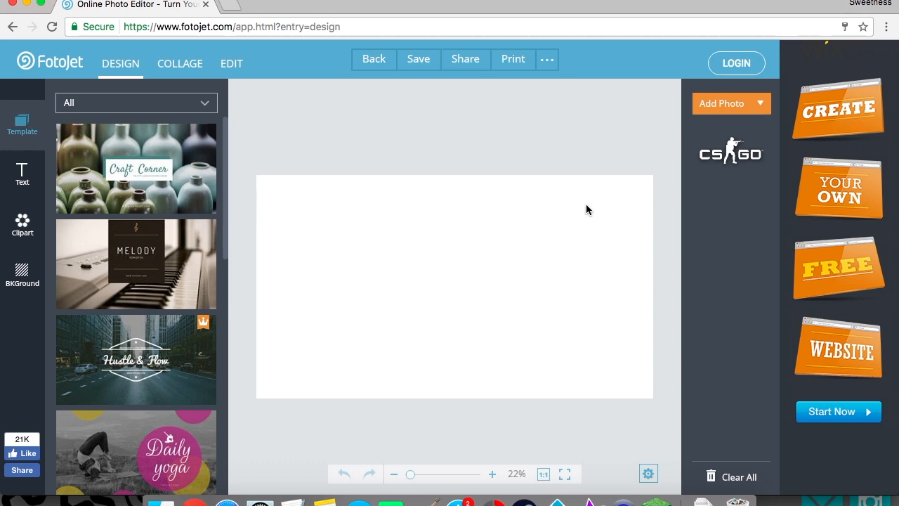
left_click(737, 152)
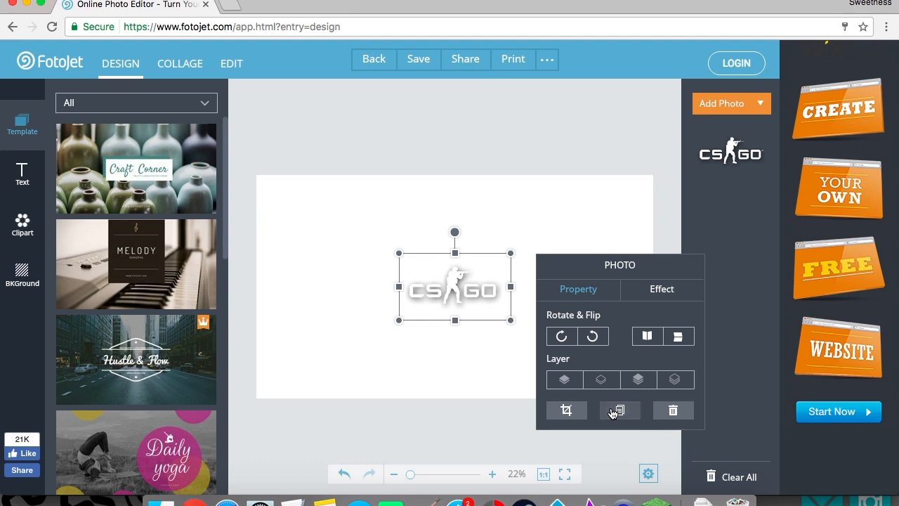
Examine the effect presets available for the placed CS:GO logo
left_click(652, 293)
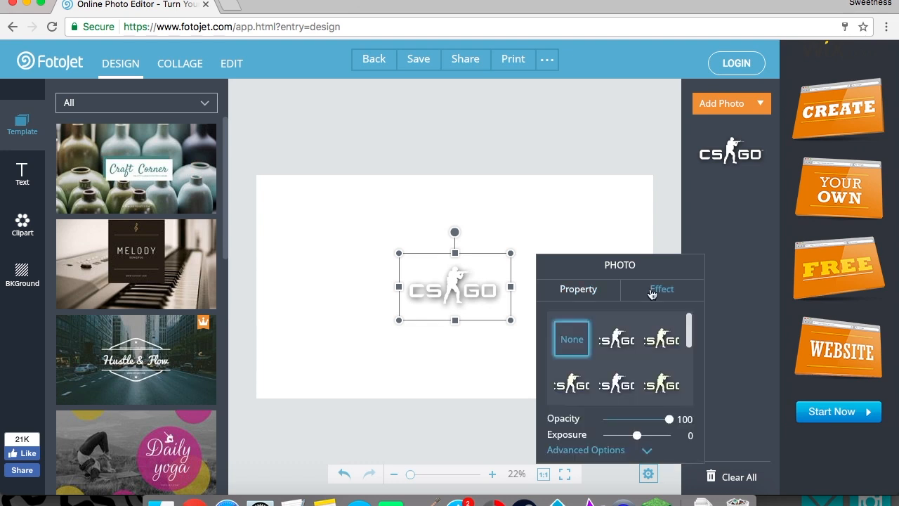
scroll(630, 359, "down", 3)
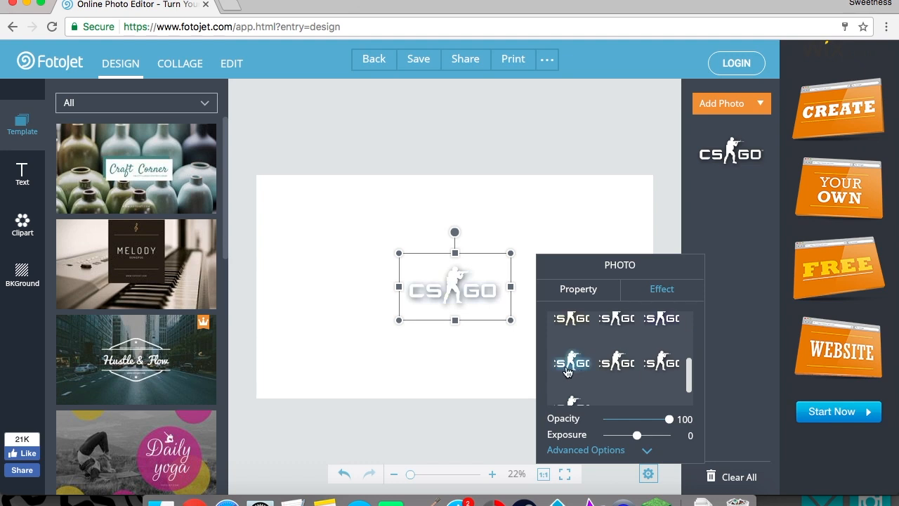
scroll(639, 366, "up", 3)
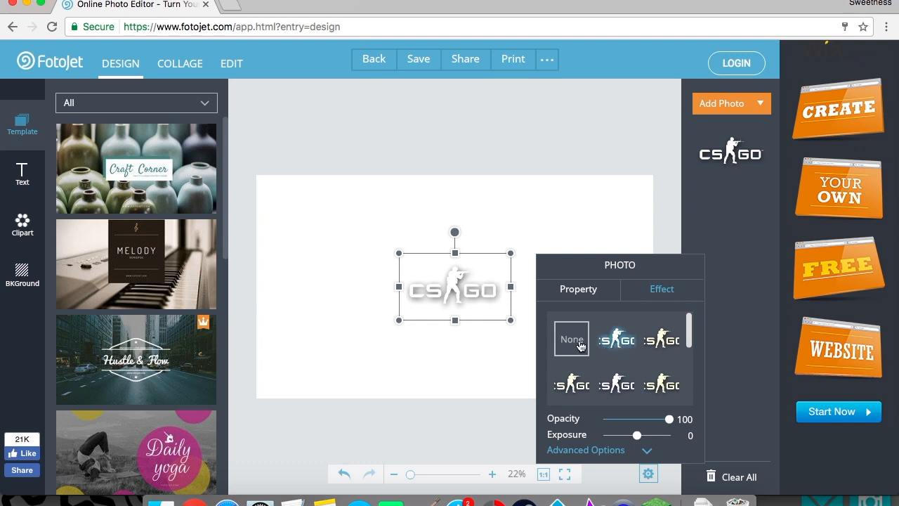
scroll(592, 351, "down", 2)
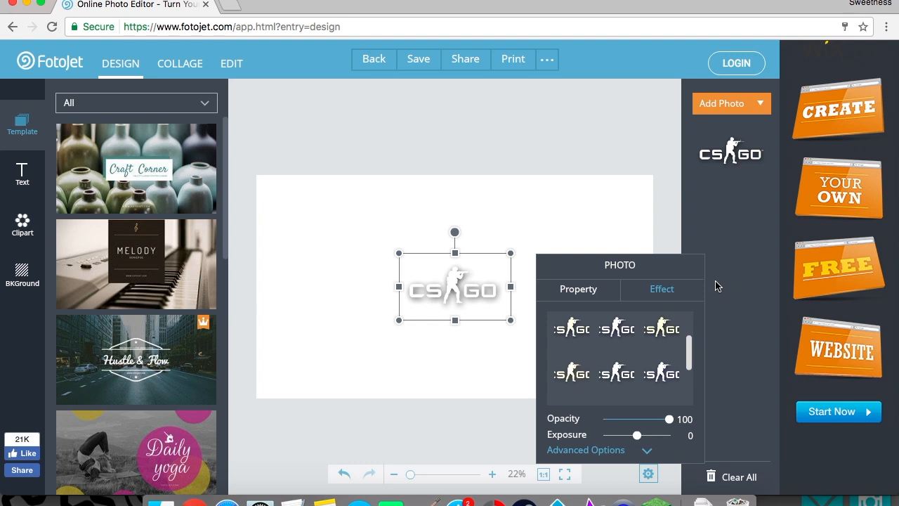
Move the photo settings clear of the logo and enlarge the CS:GO logo in both width and height
left_click_drag(646, 267, 728, 203)
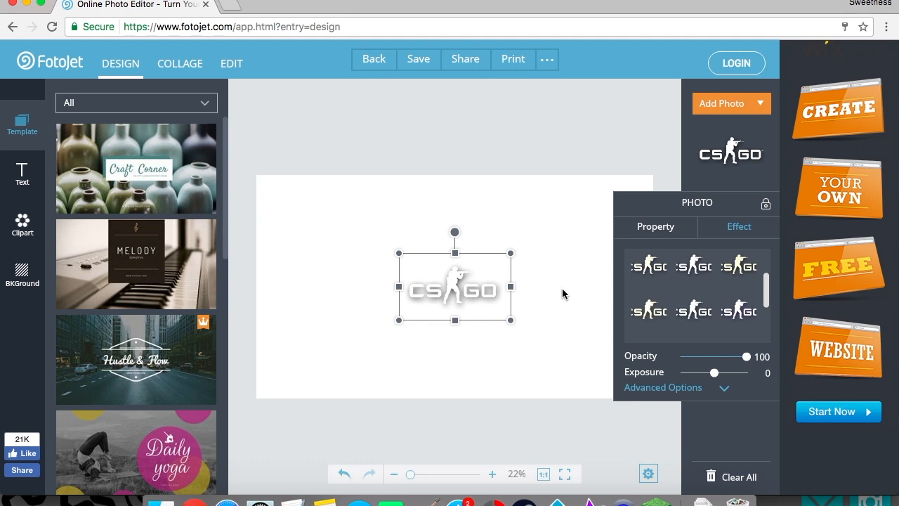
left_click_drag(516, 284, 558, 283)
left_click(493, 310)
left_click_drag(477, 320, 477, 340)
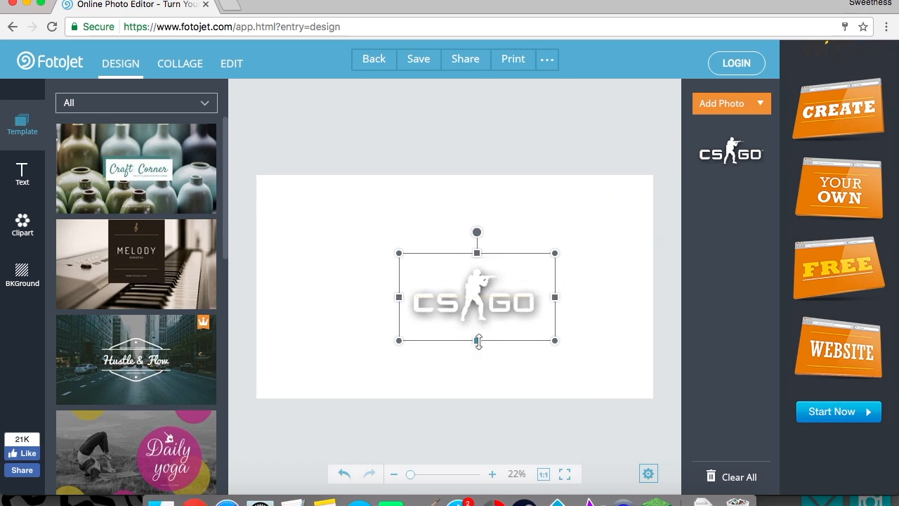
left_click(558, 344)
Try rotating the CS:GO logo on the canvas, return it to 0 degrees and deselect it
left_click(484, 299)
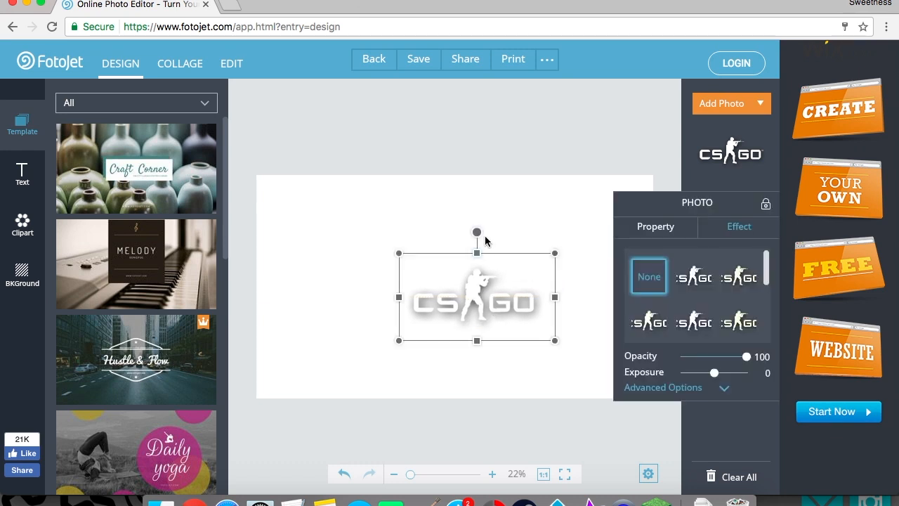
left_click_drag(476, 230, 498, 369)
left_click_drag(396, 331, 431, 227)
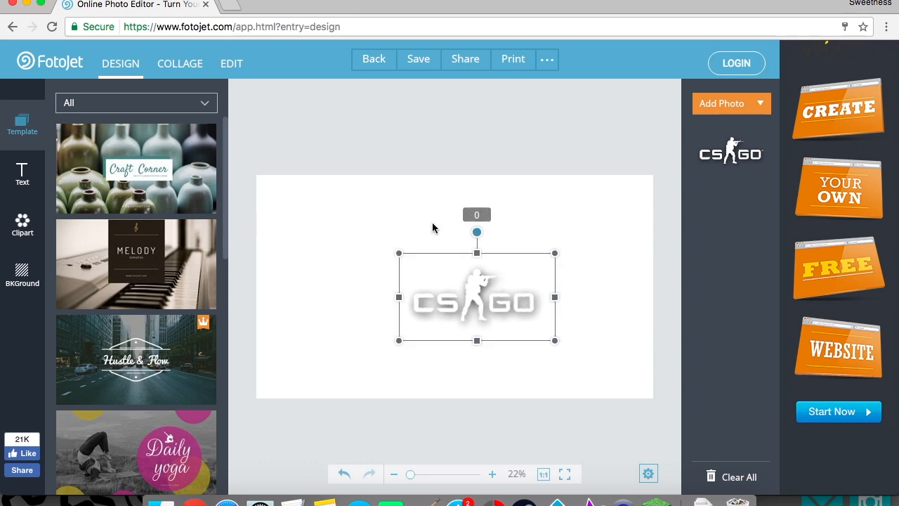
left_click(594, 348)
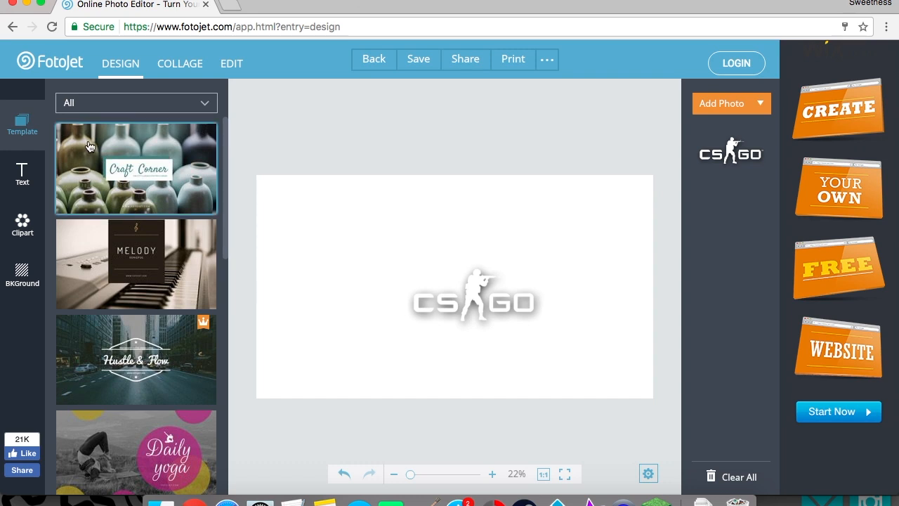
Look through the ready-made channel art templates
scroll(150, 344, "down", 3)
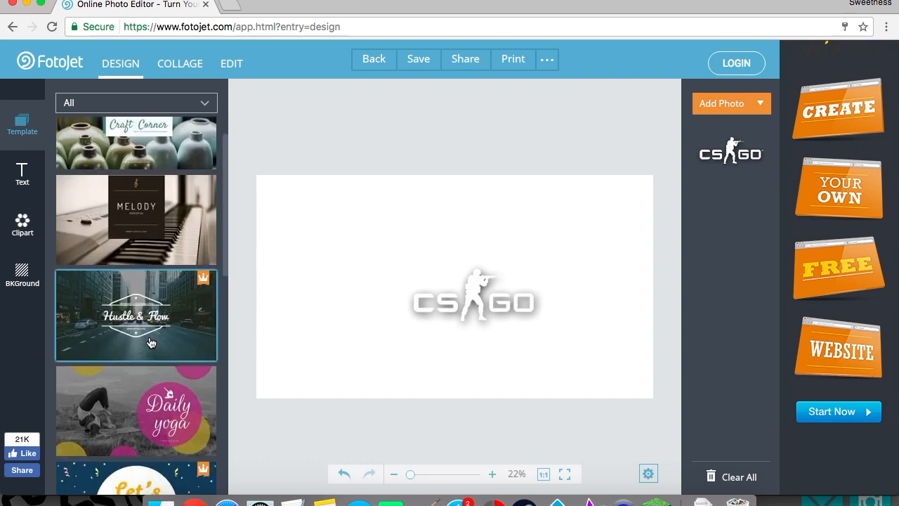
scroll(149, 344, "down", 4)
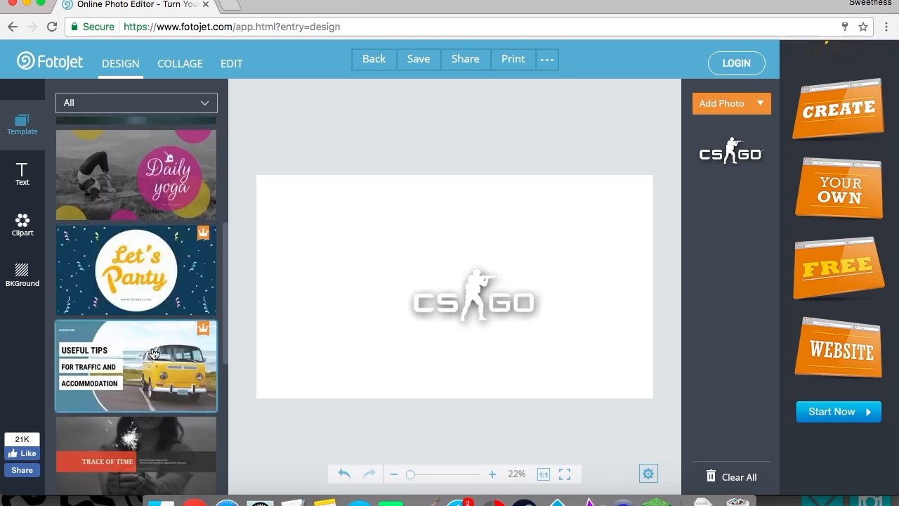
scroll(151, 348, "up", 4)
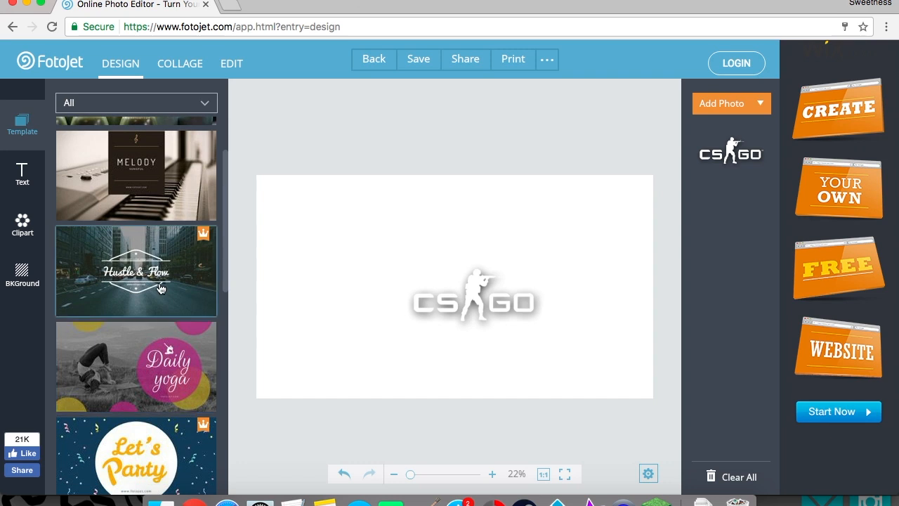
scroll(160, 289, "up", 2)
Add a text in the thin yellow handwritten sample style to the canvas, reading "dshasdjasdjhaj"
left_click(19, 172)
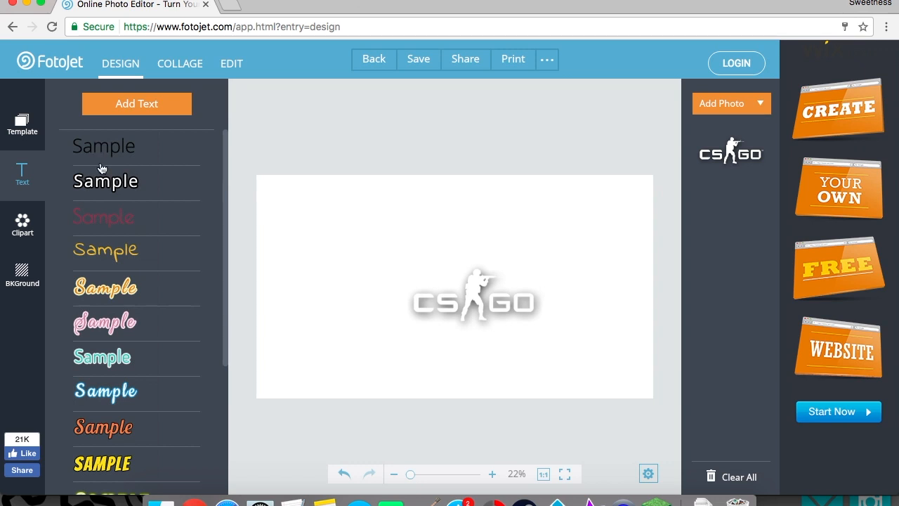
scroll(125, 376, "down", 4)
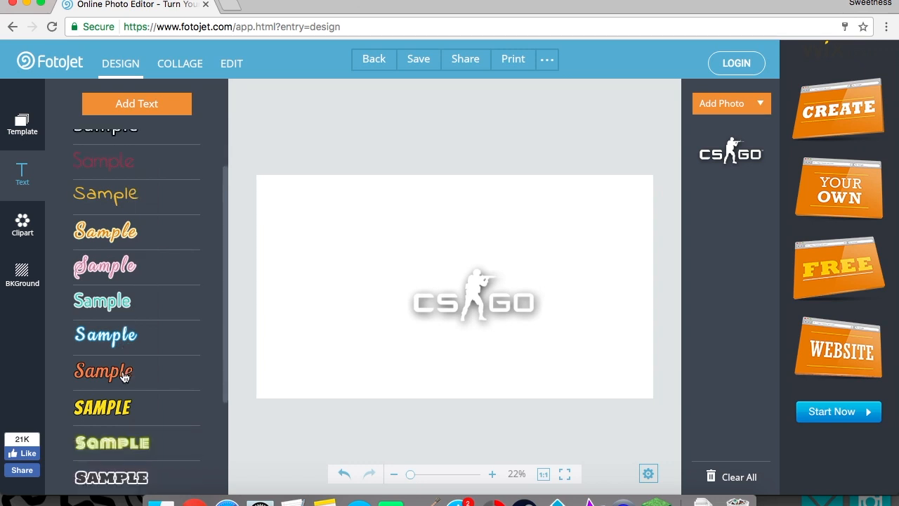
scroll(123, 376, "up", 4)
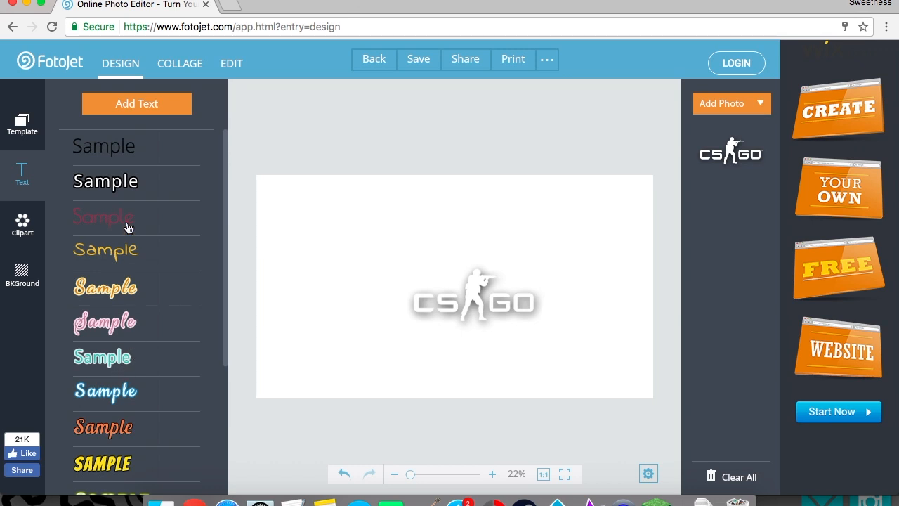
left_click(124, 251)
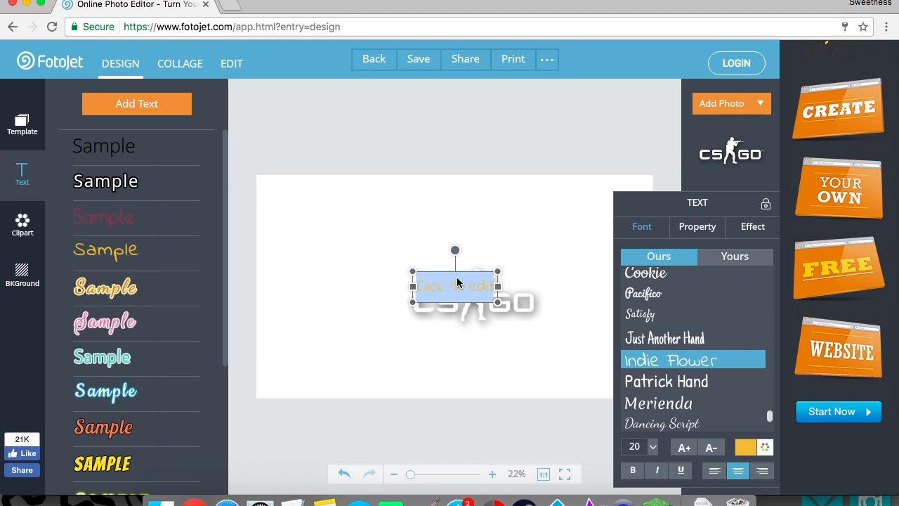
type("dshasdjasdha")
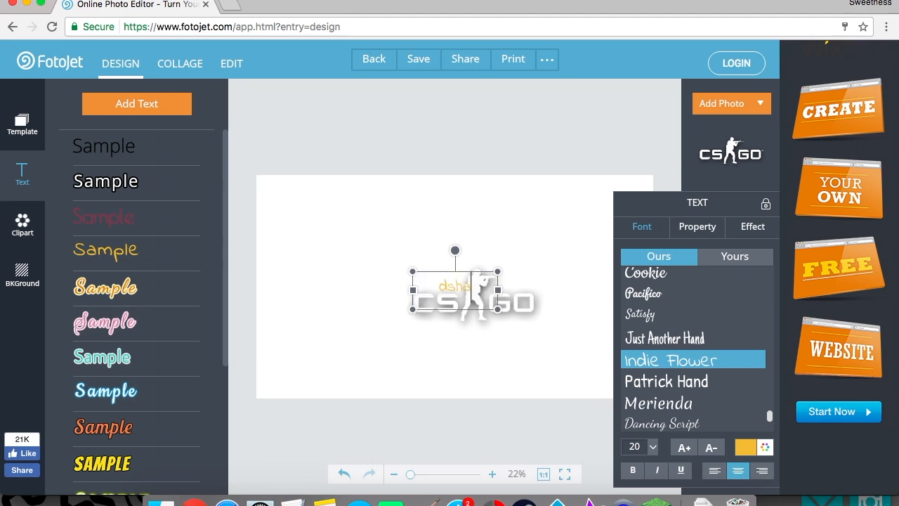
left_click(506, 370)
Move the text up and to the left of the CS:GO logo and narrow its box, keeping the rotation at 0 degrees
left_click_drag(457, 292, 470, 230)
left_click(345, 237)
left_click(387, 242)
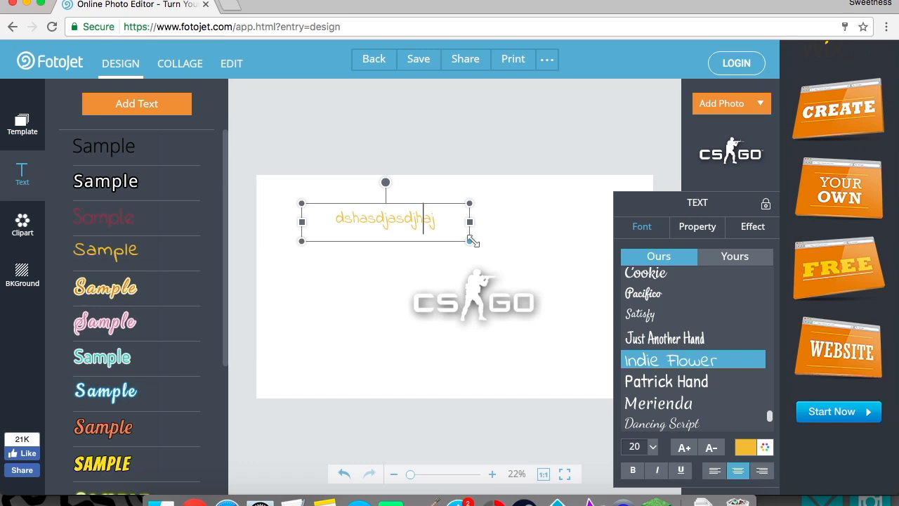
left_click_drag(471, 223, 437, 227)
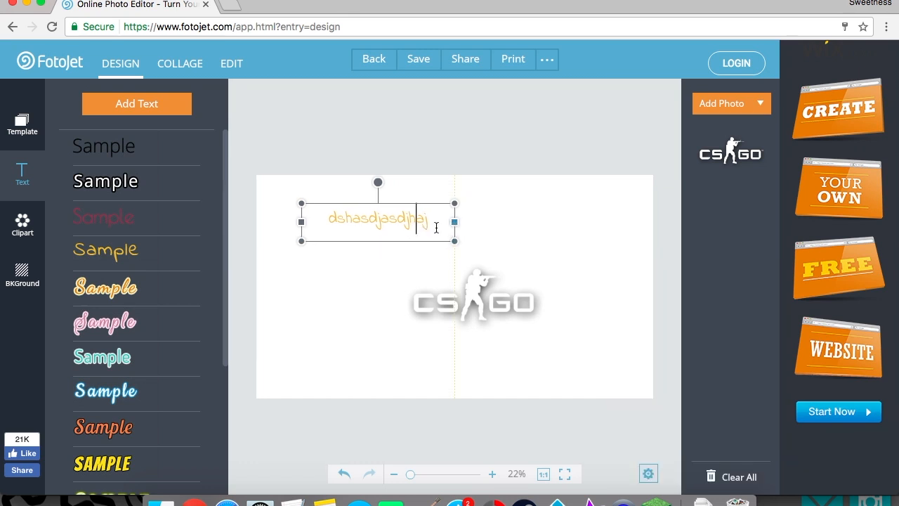
left_click_drag(378, 183, 365, 167)
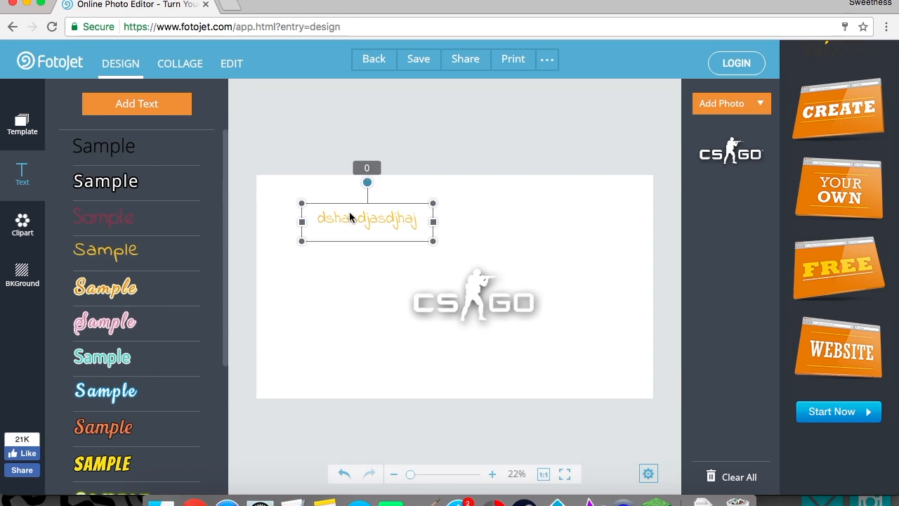
left_click(349, 212)
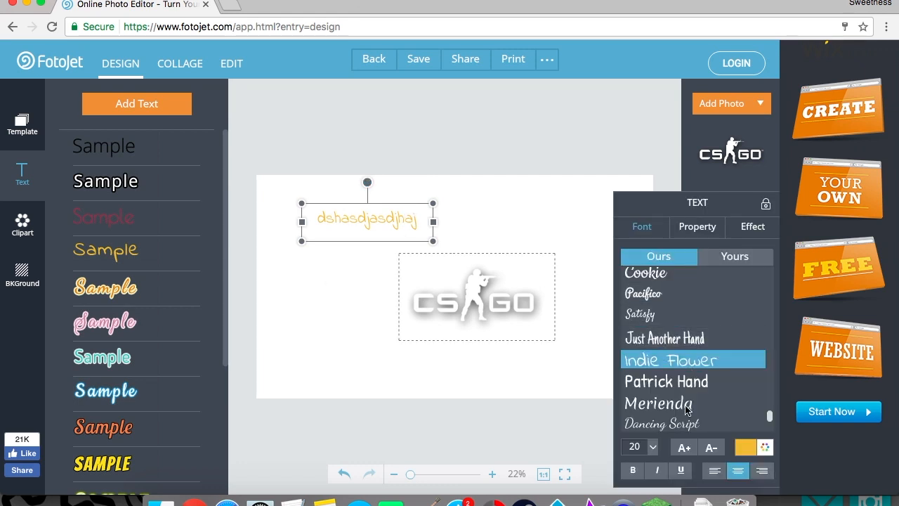
Set the text's font to Merienda and its color to dark red 96212A
scroll(683, 408, "down", 1)
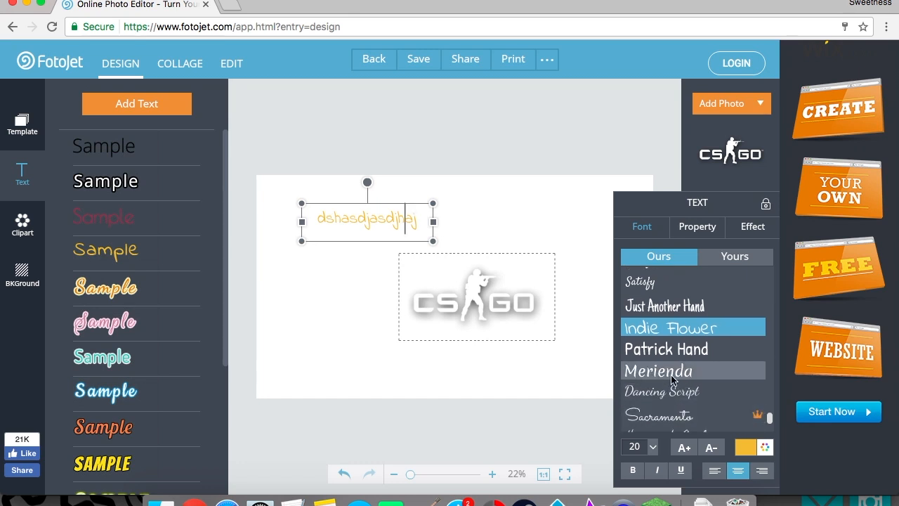
left_click(672, 371)
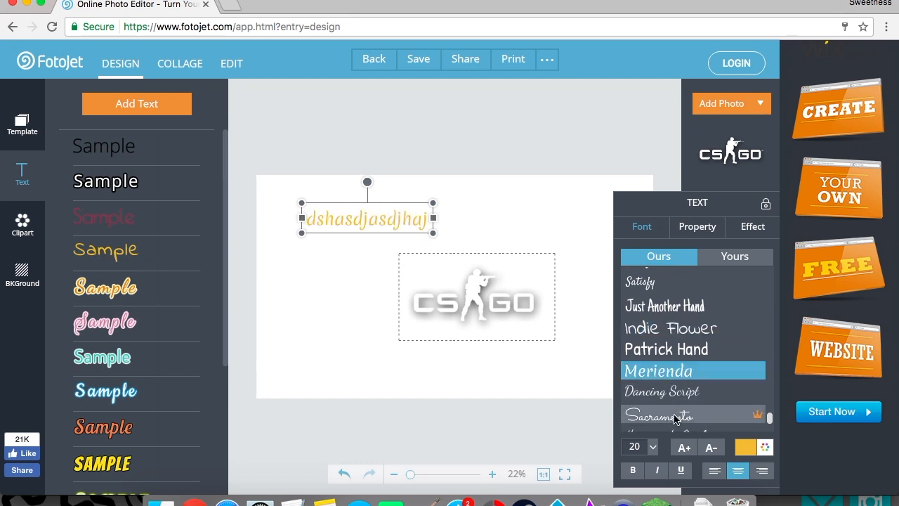
scroll(676, 417, "down", 1)
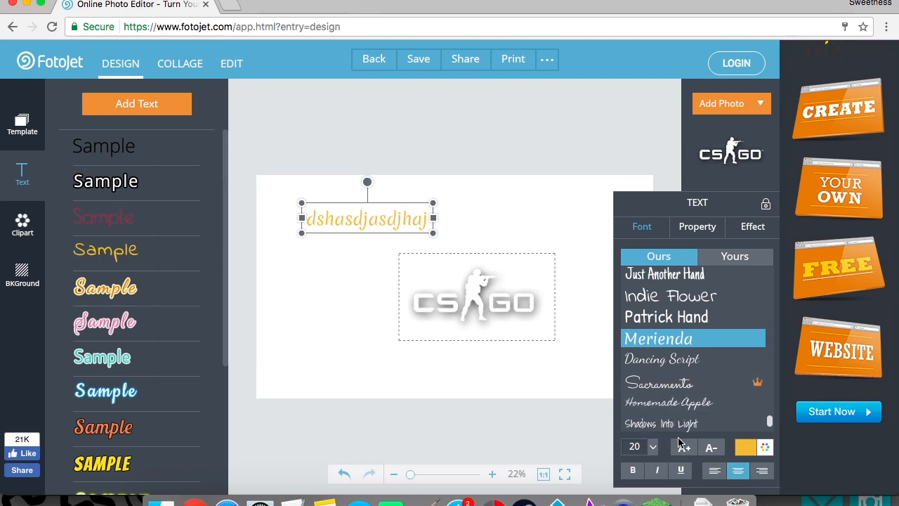
left_click(767, 447)
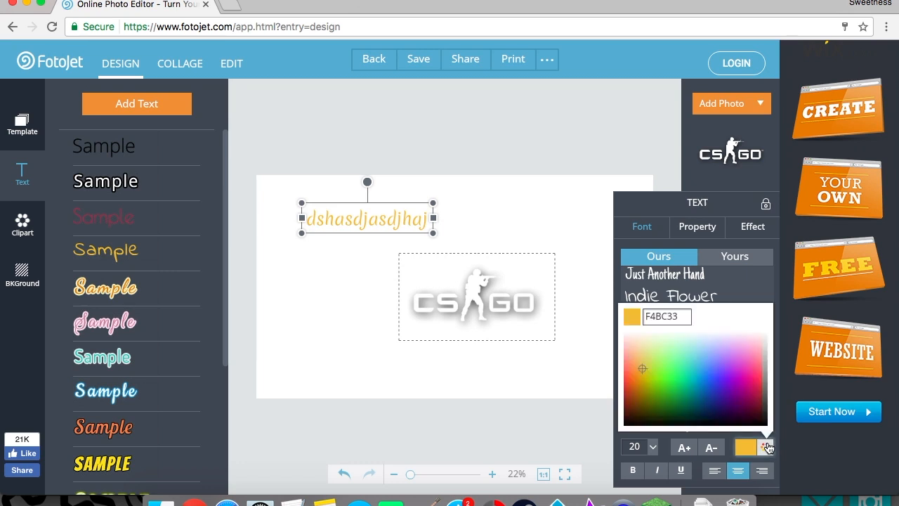
left_click(670, 361)
left_click_drag(693, 362, 760, 395)
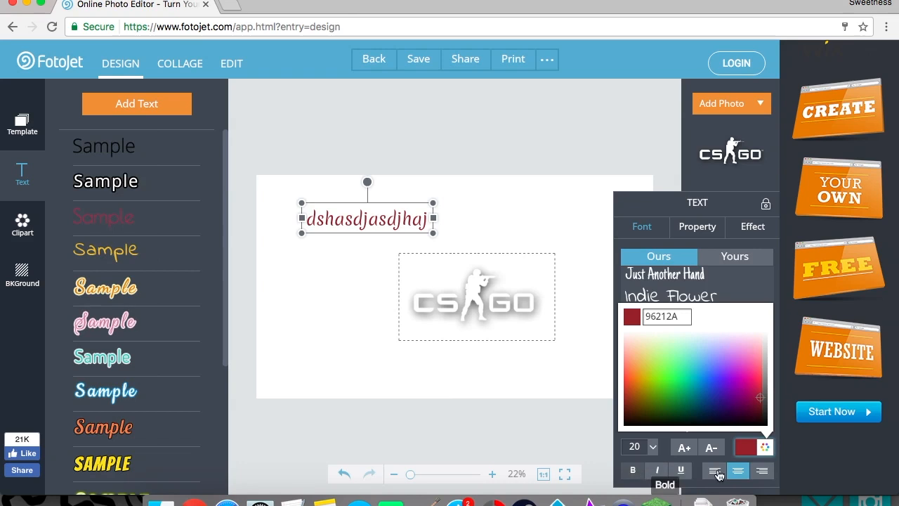
Examine the text's layer and effect options, deselect the text and look over the preset text styles
left_click(713, 229)
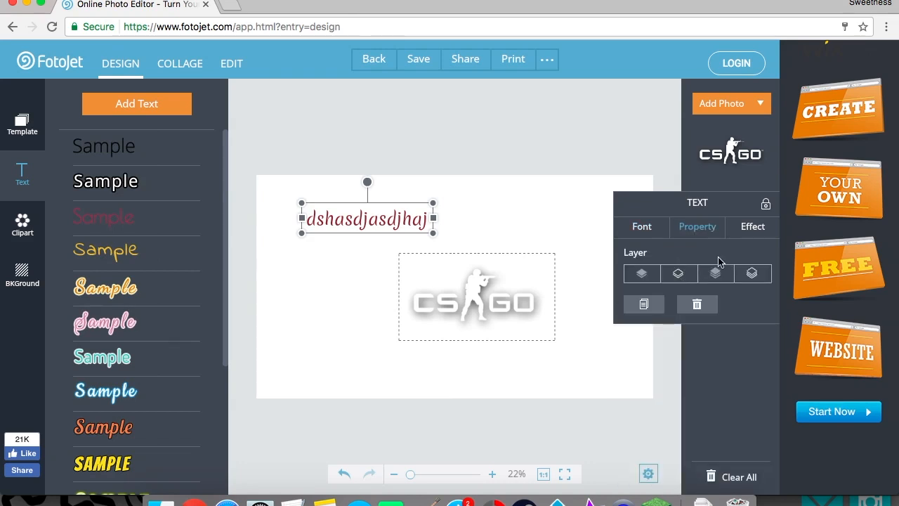
left_click(749, 232)
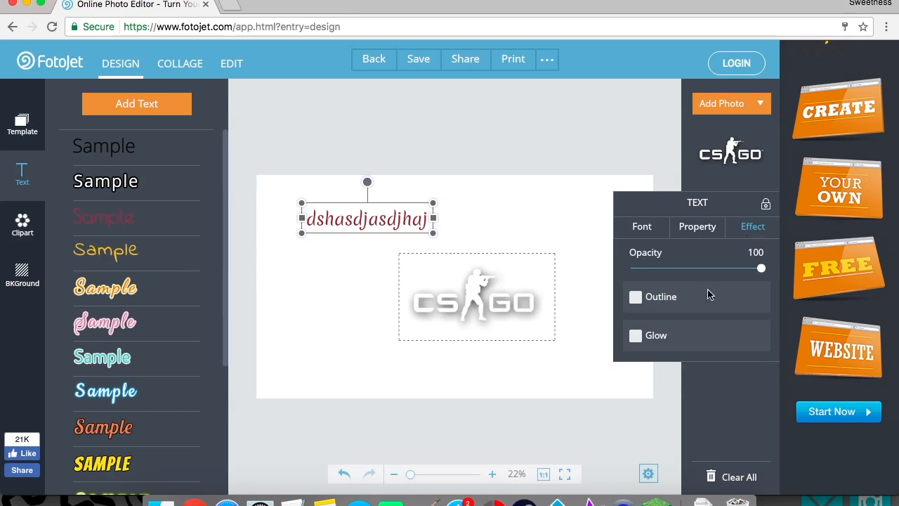
left_click(543, 440)
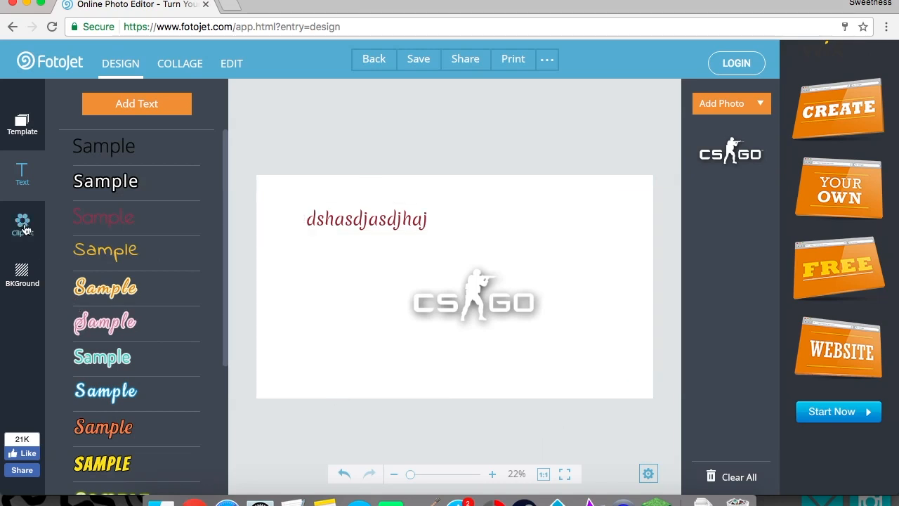
scroll(125, 356, "down", 2)
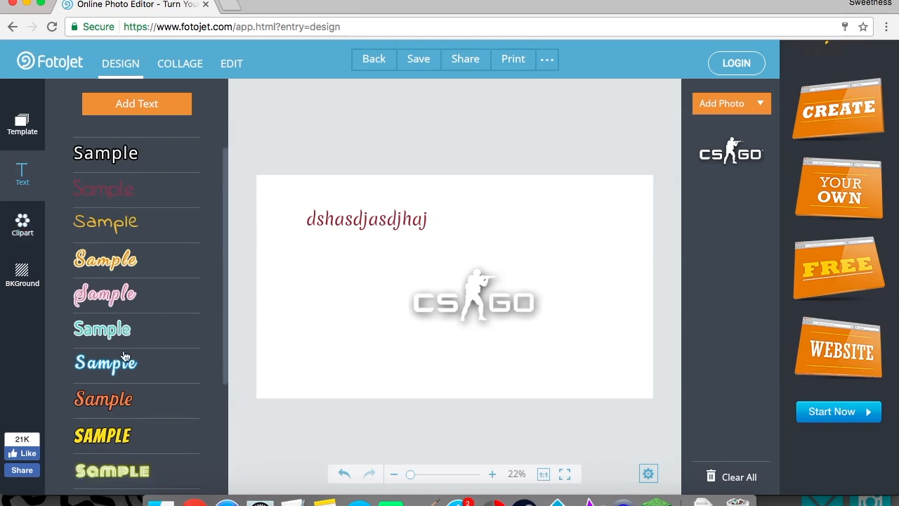
scroll(124, 356, "up", 2)
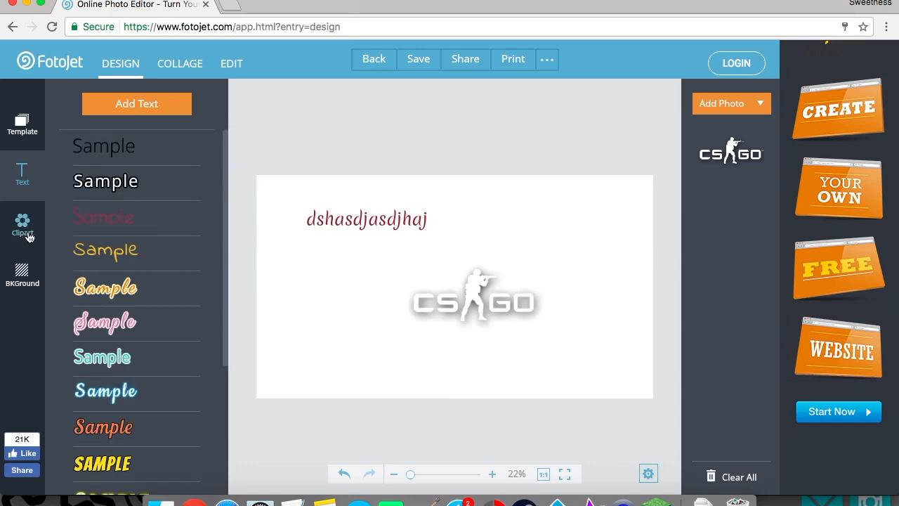
Examine the preset clipart categories and the line and shape types offered under Shape
left_click(30, 238)
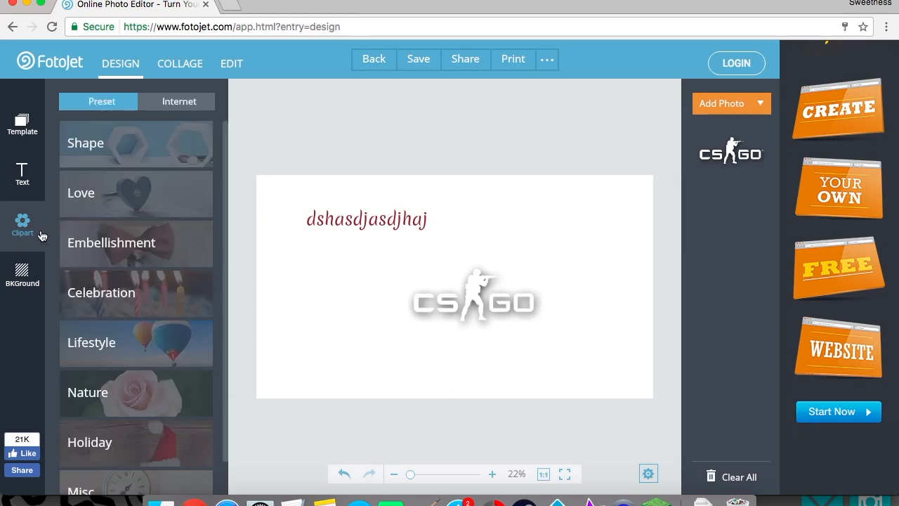
left_click(134, 160)
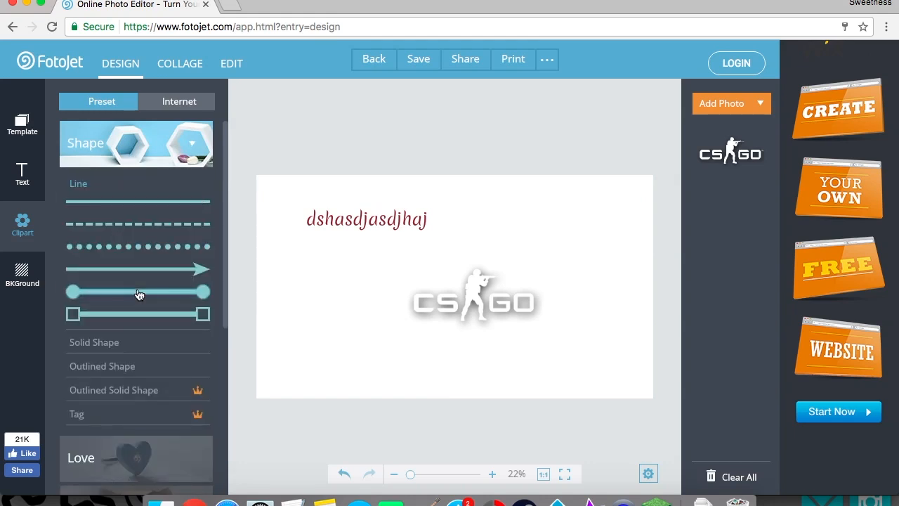
scroll(141, 337, "down", 3)
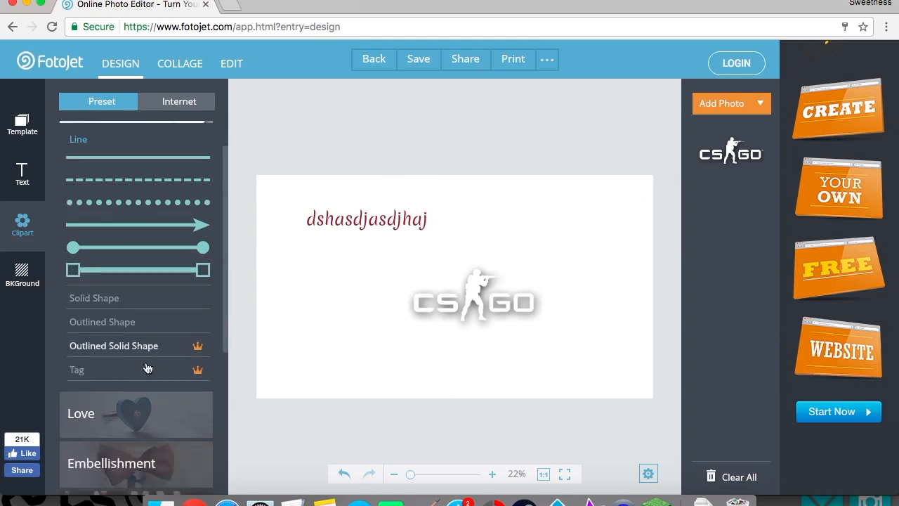
scroll(144, 402, "down", 3)
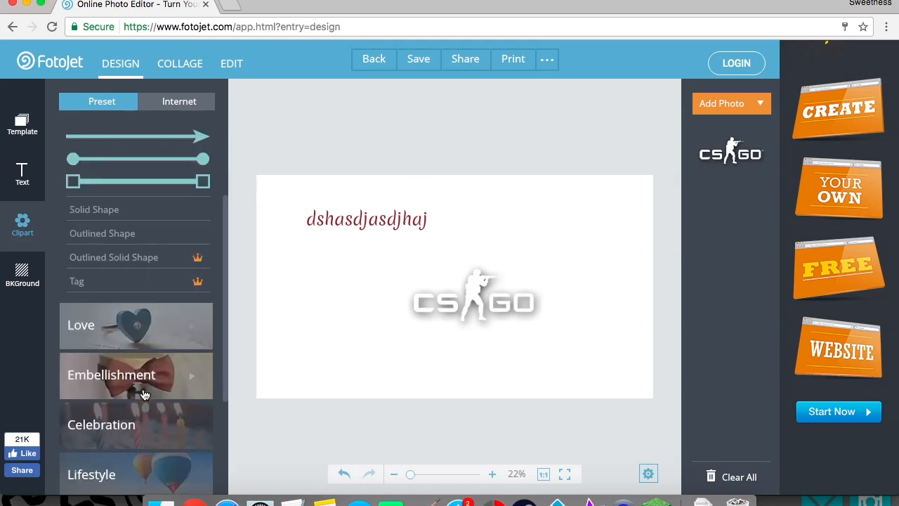
scroll(144, 394, "down", 2)
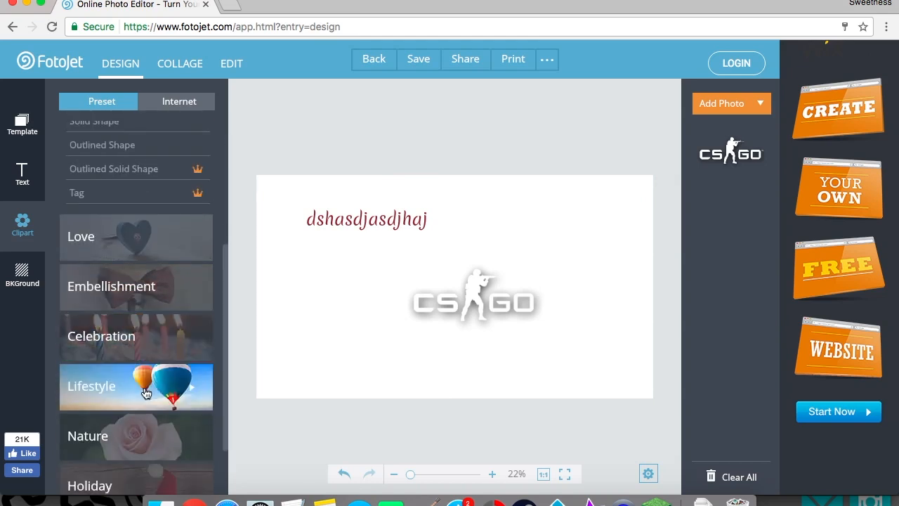
scroll(148, 387, "up", 1)
scroll(148, 383, "up", 4)
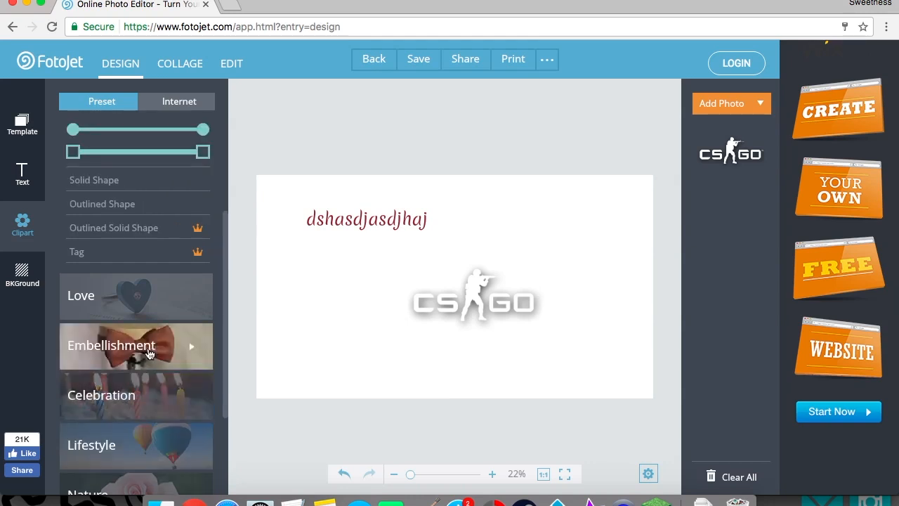
scroll(152, 347, "up", 1)
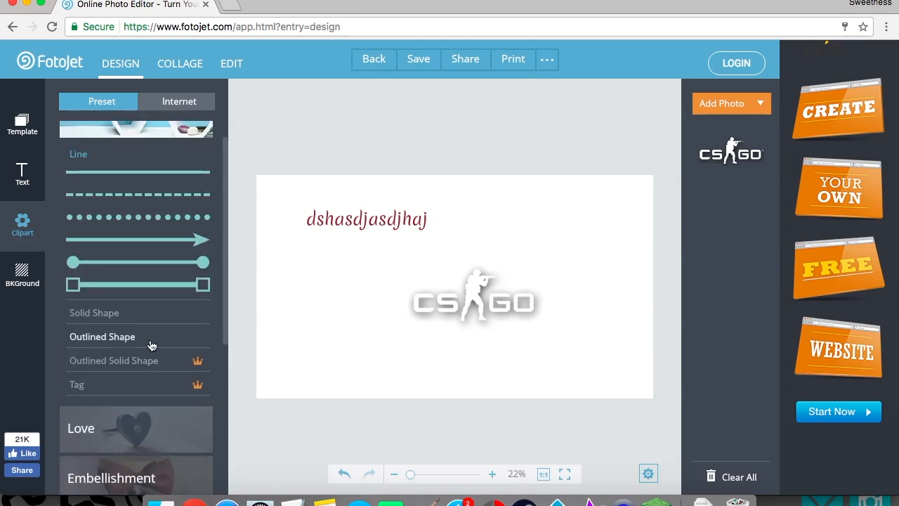
scroll(150, 346, "up", 1)
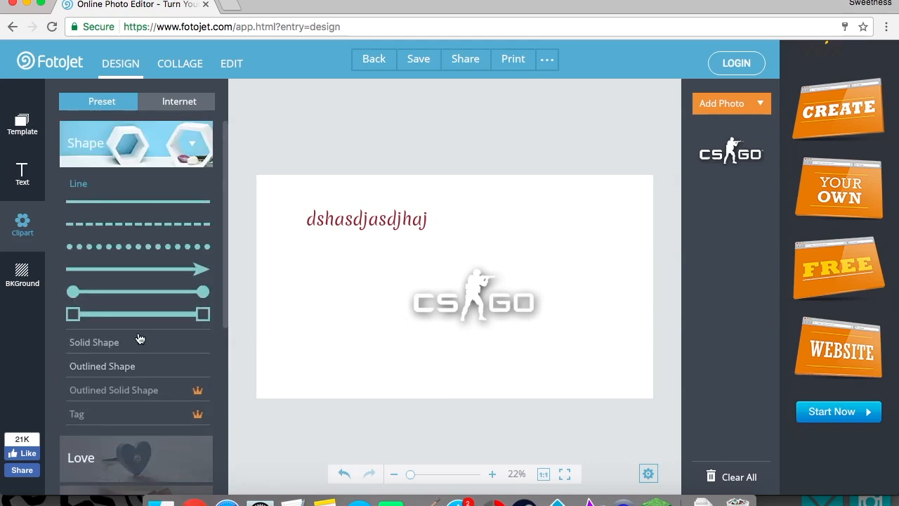
Add a solid line across the upper part of the CS:GO logo and make it thicker and slightly longer
left_click(129, 210)
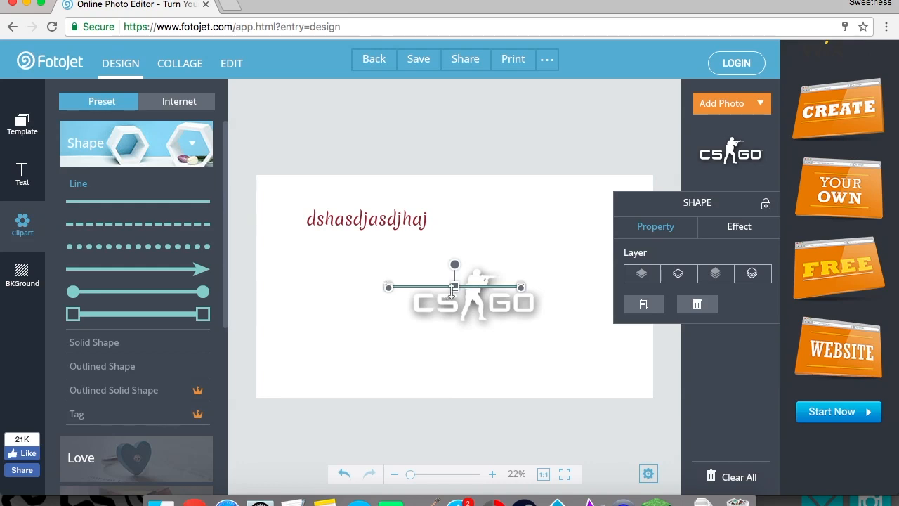
left_click_drag(454, 288, 460, 307)
left_click_drag(524, 283, 531, 285)
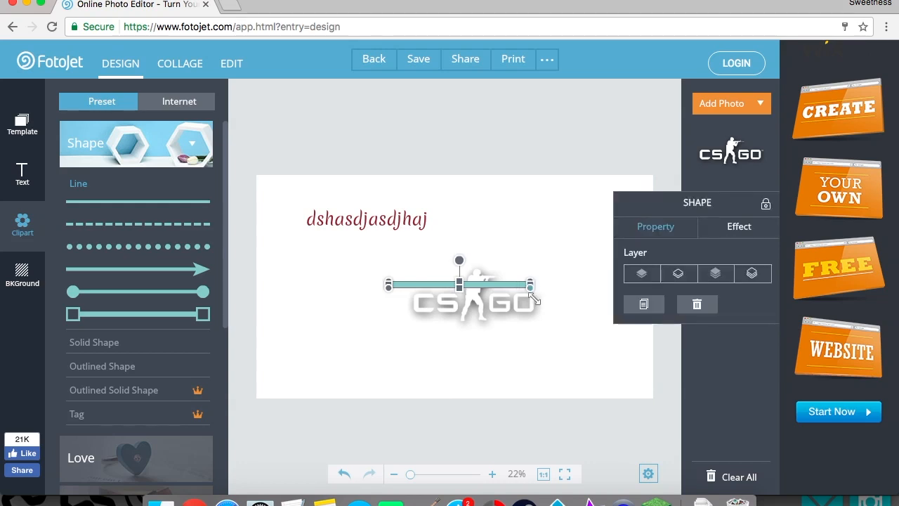
Set the line's color to dark gray 2D2D2D and reselect the line
left_click(718, 232)
left_click(701, 287)
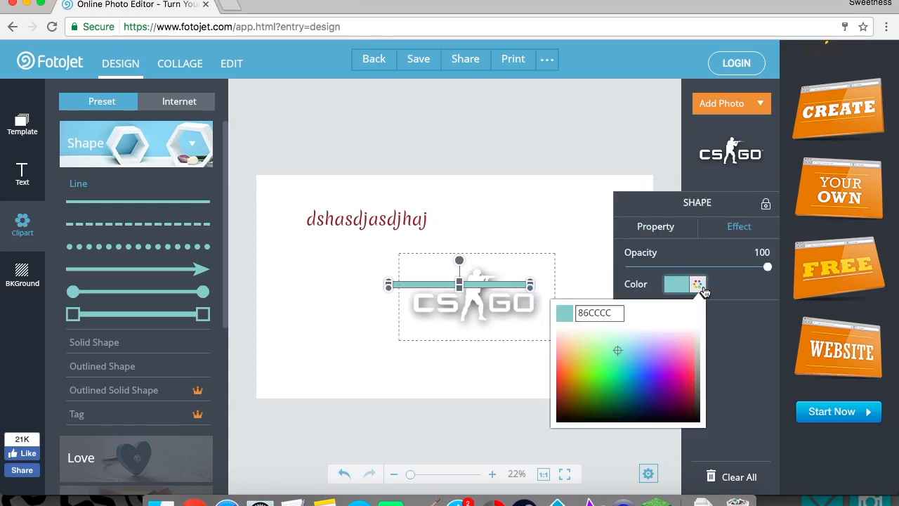
left_click_drag(618, 353, 702, 408)
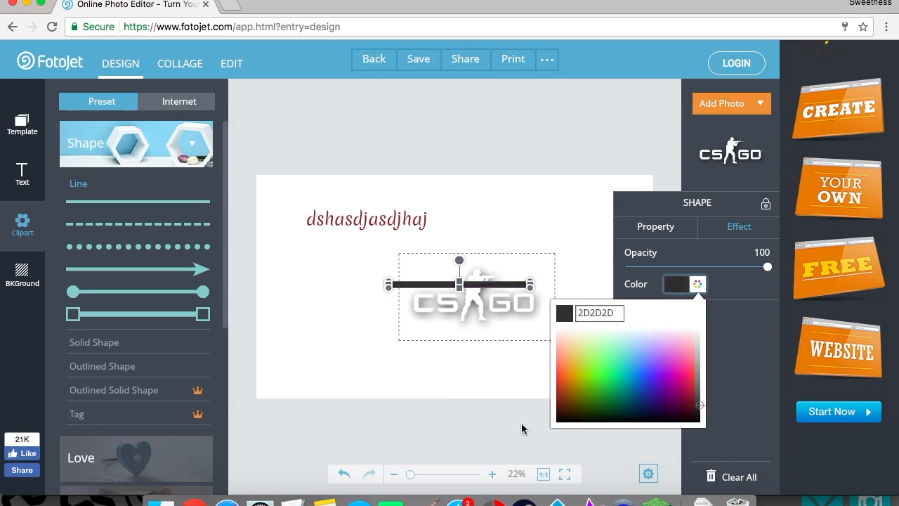
left_click(521, 426)
left_click(518, 286)
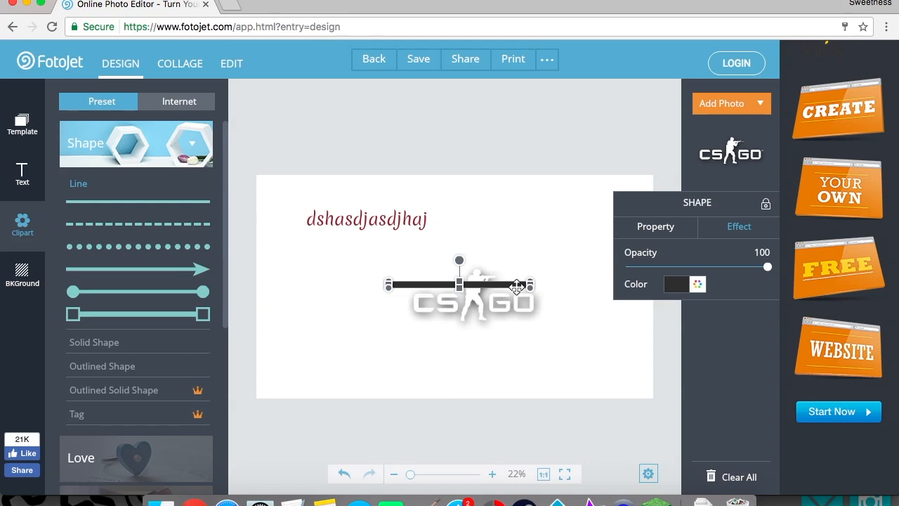
left_click(676, 286)
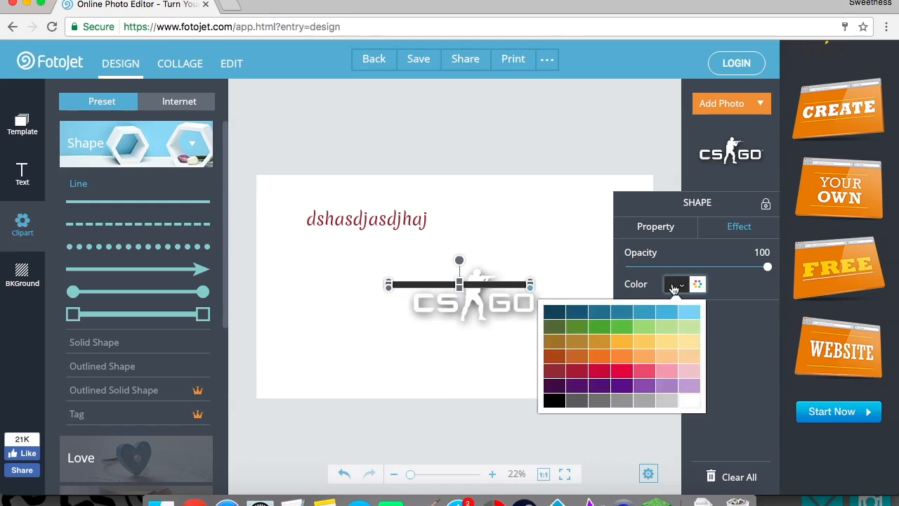
left_click(612, 453)
left_click_drag(300, 2, 309, 2)
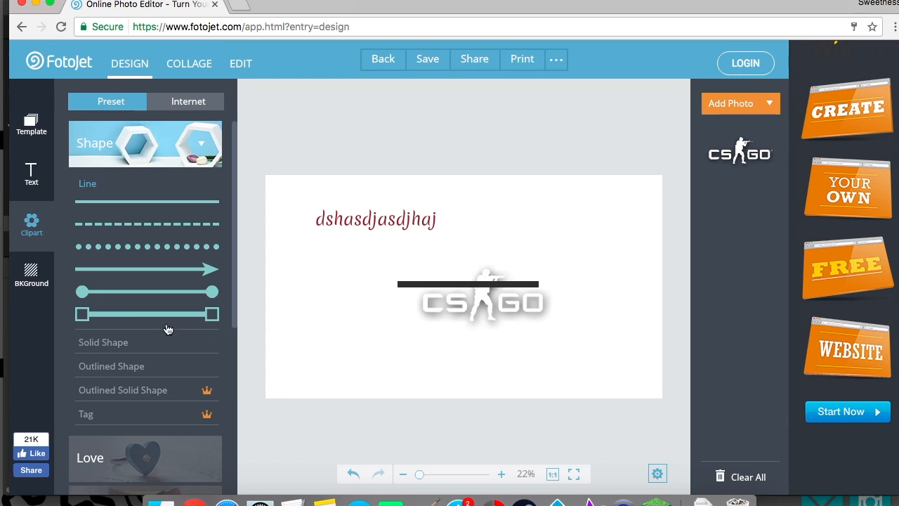
Add a solid square to the canvas, shrink it and place it beside the CS:GO logo on the logo's left
left_click(135, 346)
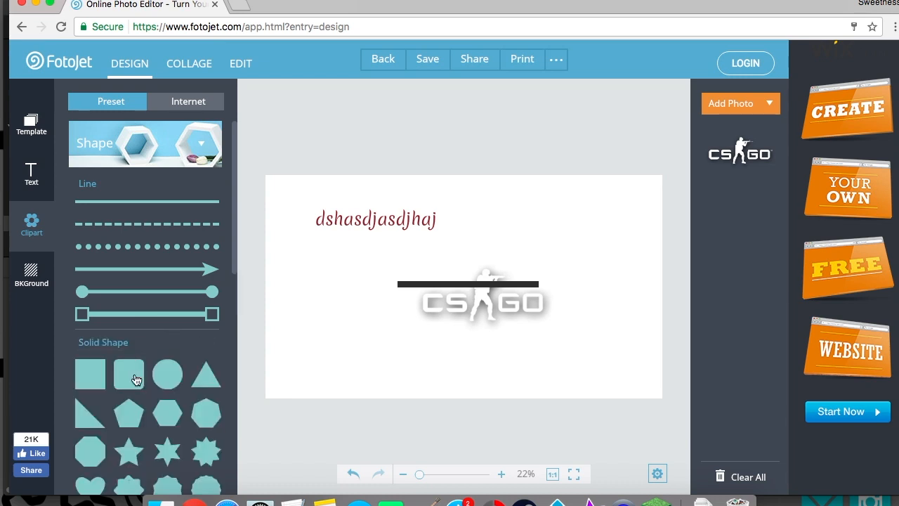
scroll(135, 383, "down", 1)
scroll(136, 386, "down", 3)
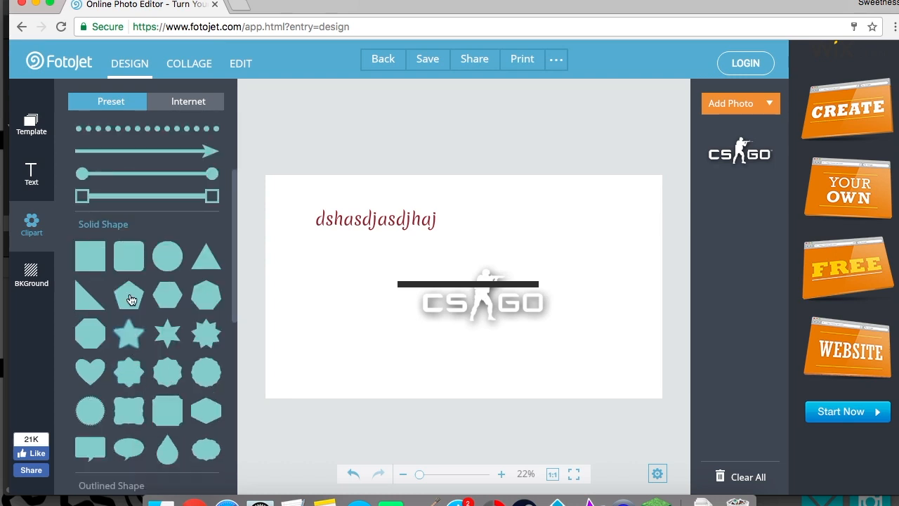
left_click(99, 257)
left_click(492, 295)
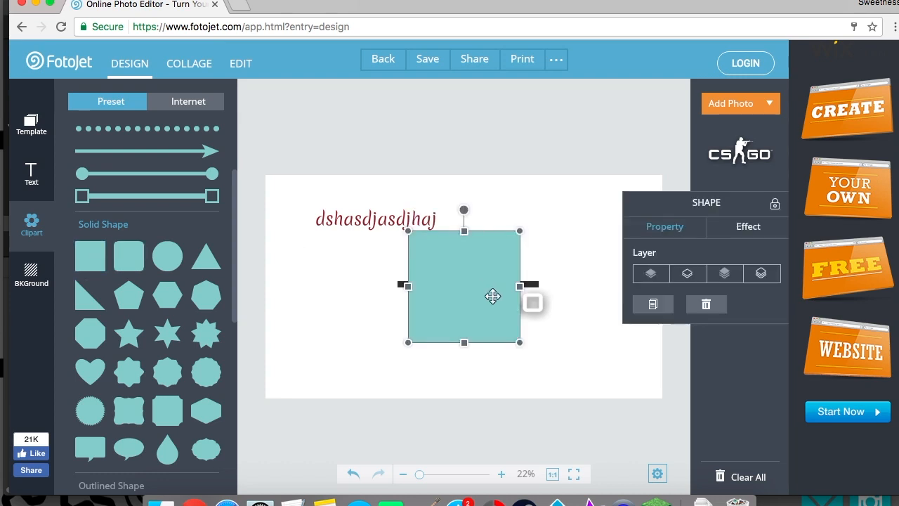
left_click_drag(520, 230, 337, 301)
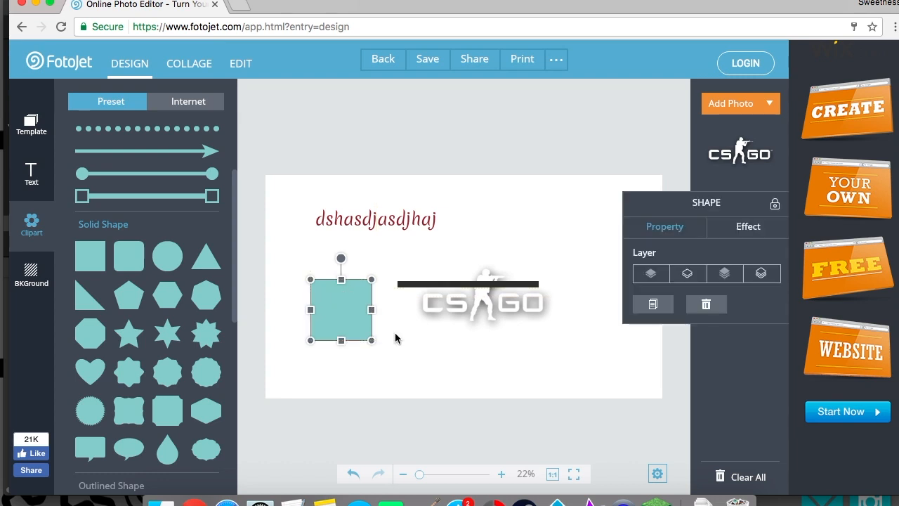
Set the square's color to dark green 486903 and deselect it
left_click(746, 232)
left_click(706, 284)
left_click_drag(627, 352, 595, 400)
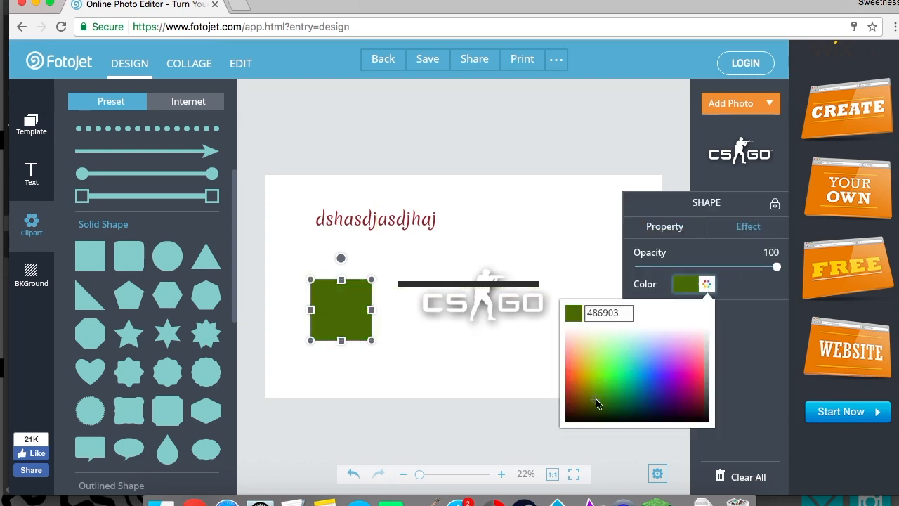
left_click(549, 428)
Add an outlined rounded square, reshape it into a wide rectangle and place it below the CS:GO logo, toward the canvas's lower right
scroll(179, 379, "down", 3)
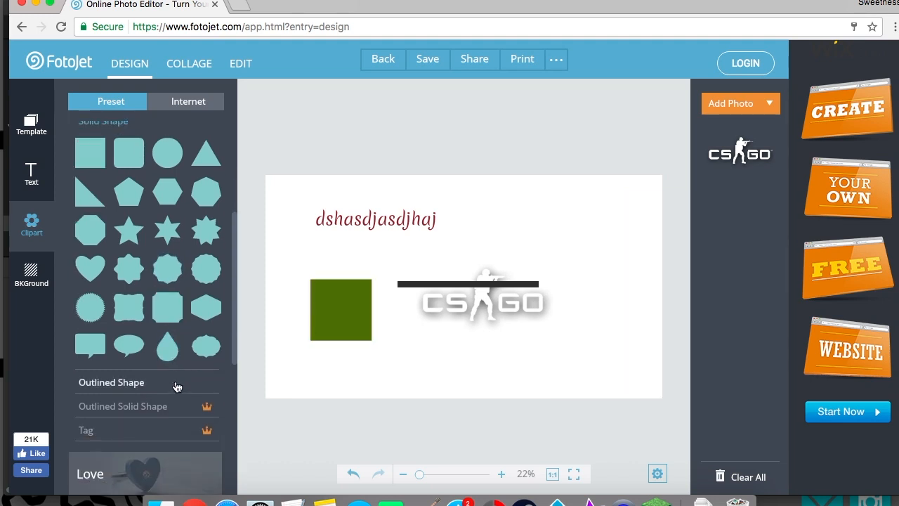
left_click(177, 387)
scroll(168, 414, "down", 2)
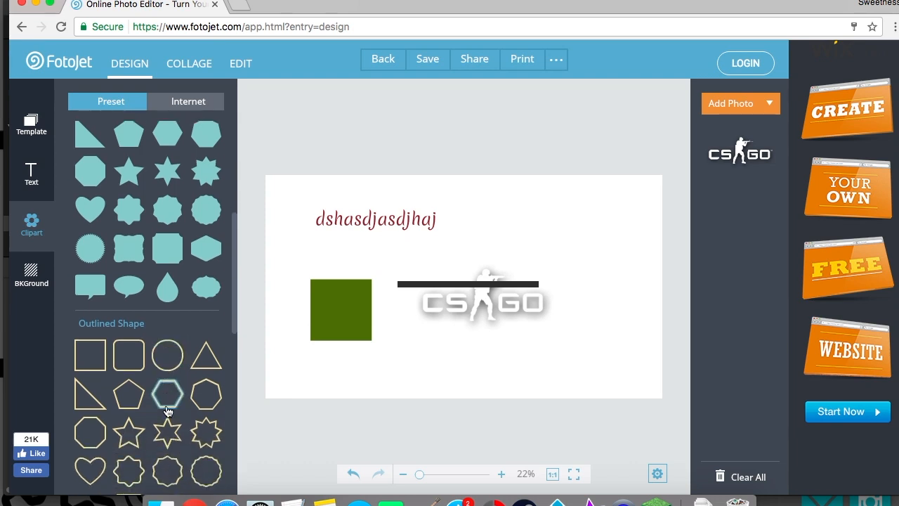
left_click(128, 355)
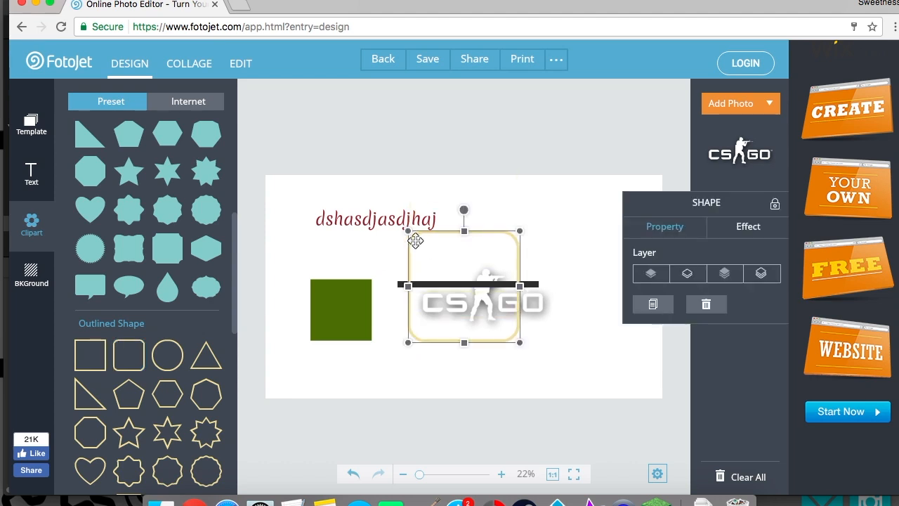
left_click_drag(409, 231, 461, 284)
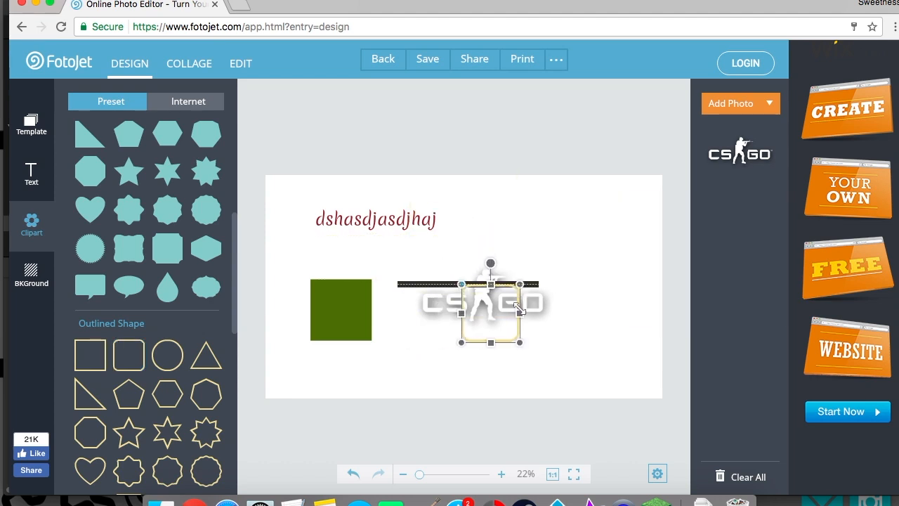
left_click_drag(520, 311, 602, 319)
left_click_drag(531, 316, 554, 356)
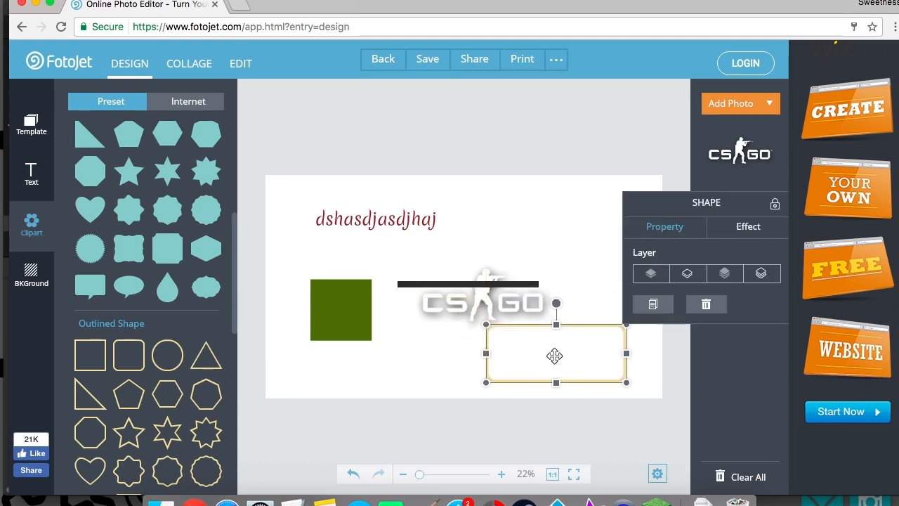
Move the dshasdjasdjhaj text into the outlined rounded rectangle and deselect it
left_click(461, 358)
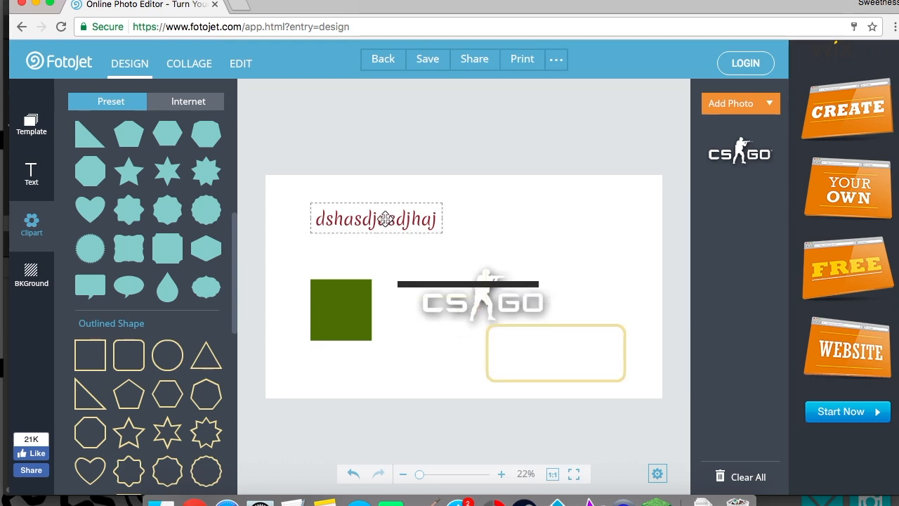
left_click_drag(404, 232, 569, 353)
left_click(442, 357)
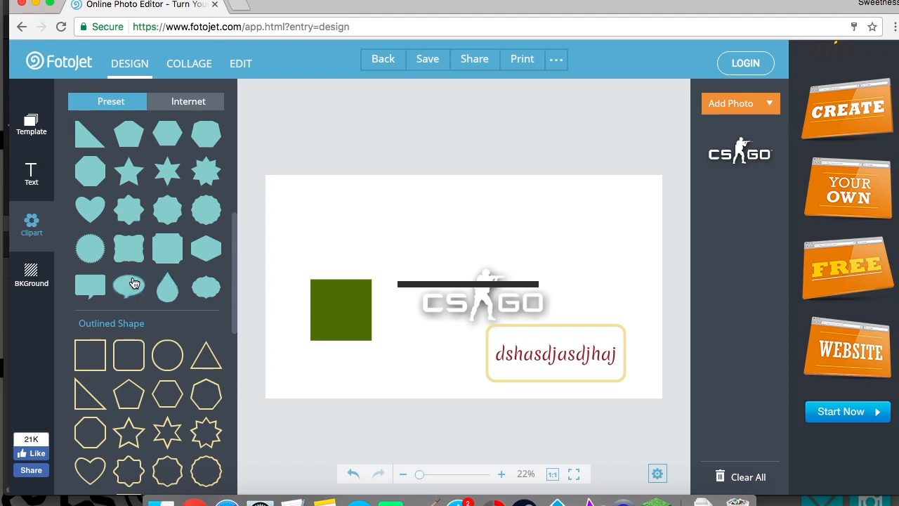
Open the internet clipart search
left_click(194, 101)
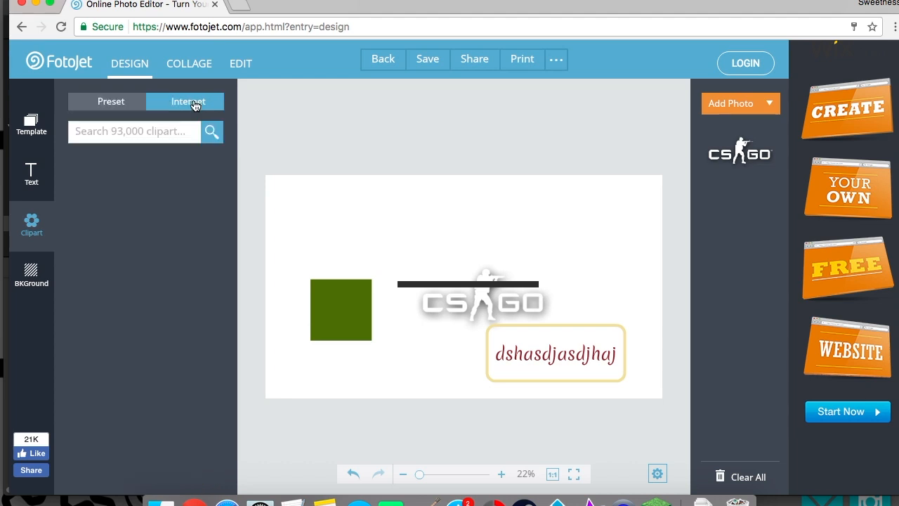
left_click(161, 131)
Try the black-and-white geometric pattern and the black lattice pattern with gold dots as the canvas background
left_click(28, 271)
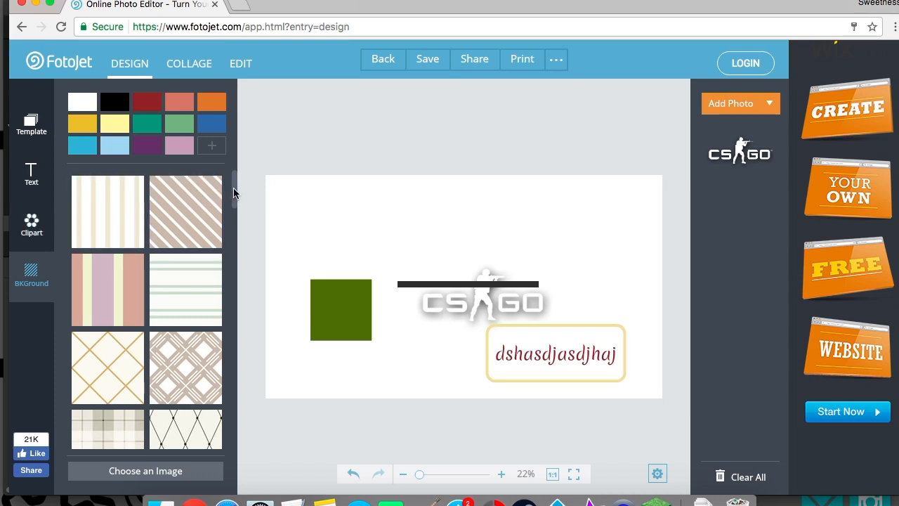
scroll(235, 194, "down", 3)
left_click_drag(235, 233, 233, 295)
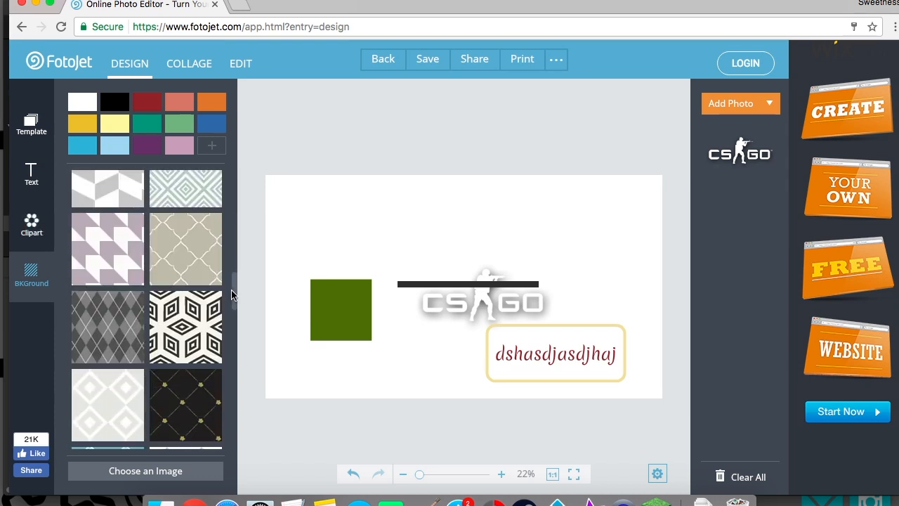
left_click(197, 313)
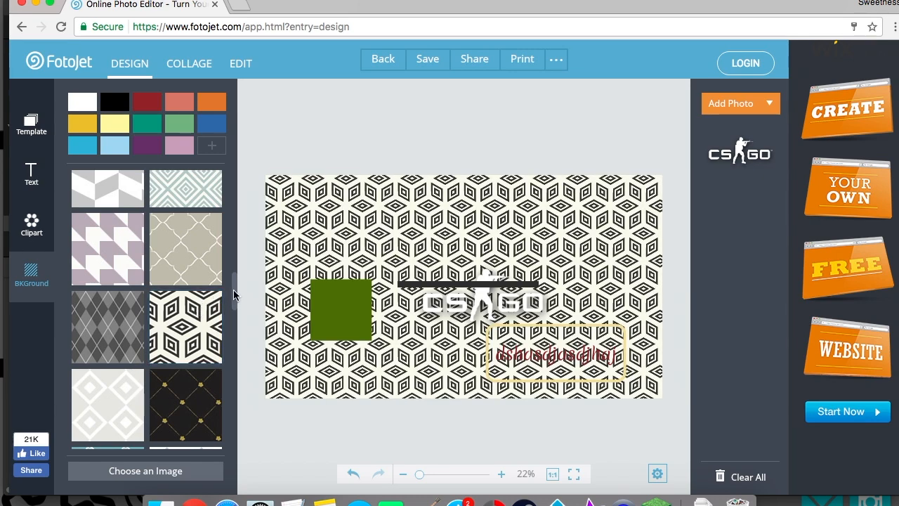
left_click(195, 387)
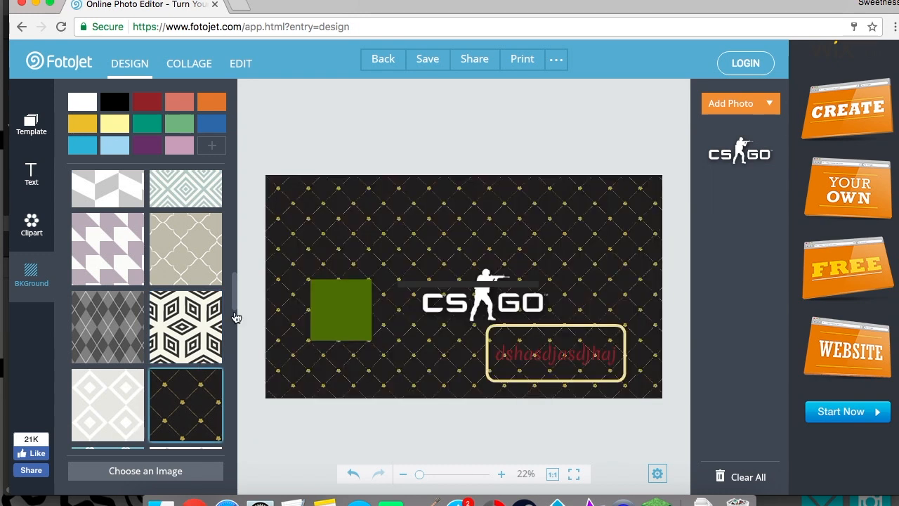
Try the pink floral stripe pattern and solid teal green as the canvas background, and set the background back to white
left_click_drag(237, 301, 241, 399)
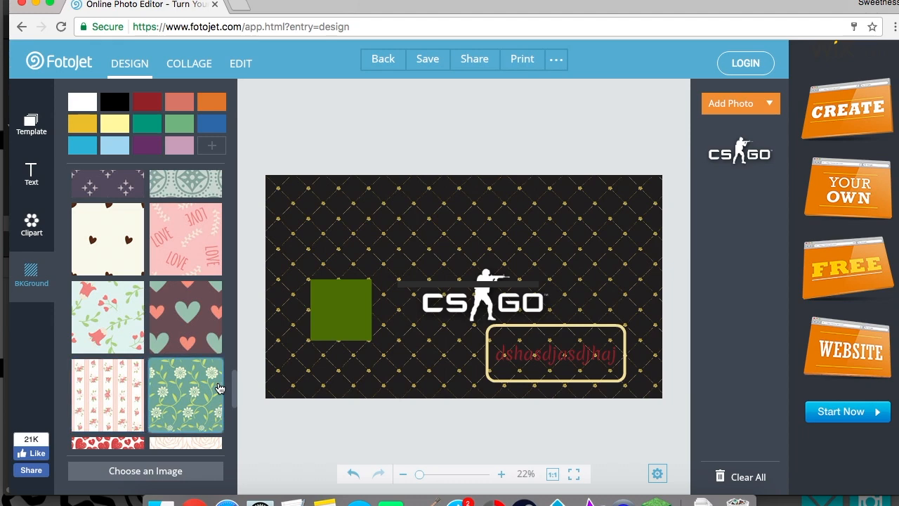
left_click_drag(235, 386, 234, 444)
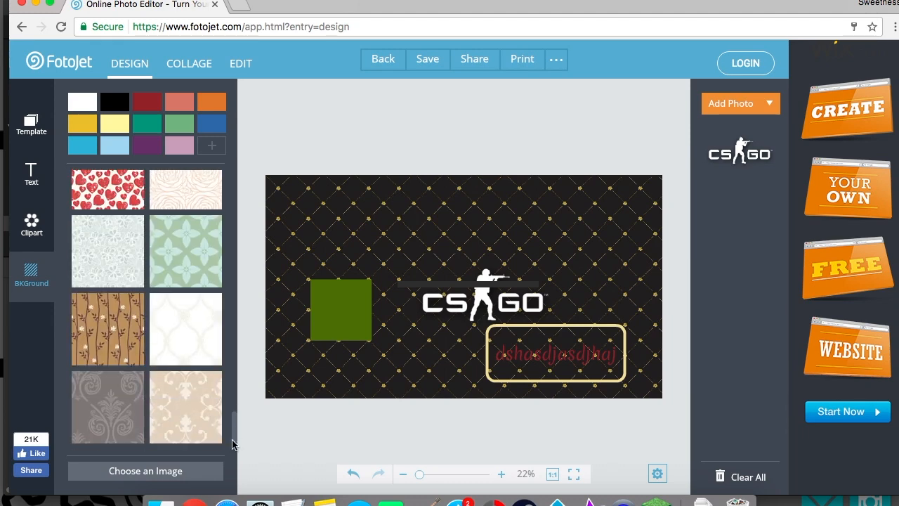
scroll(238, 317, "up", 5)
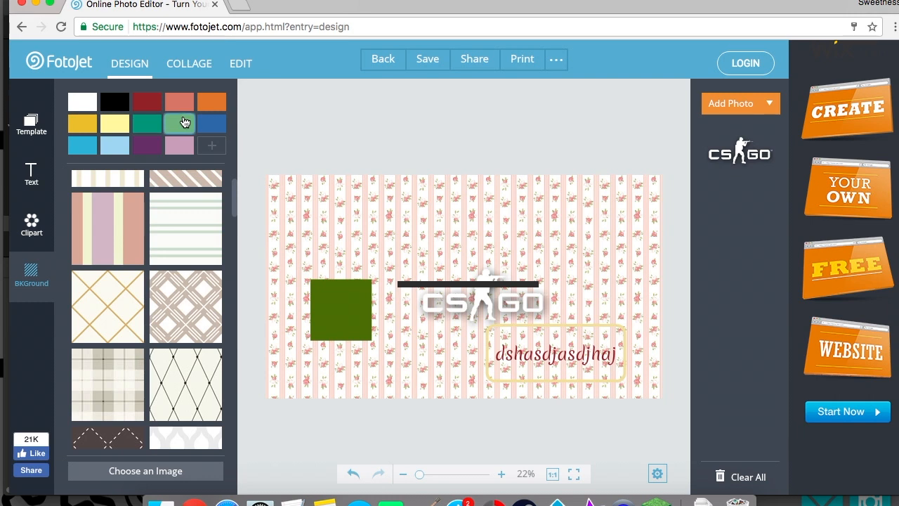
left_click(144, 123)
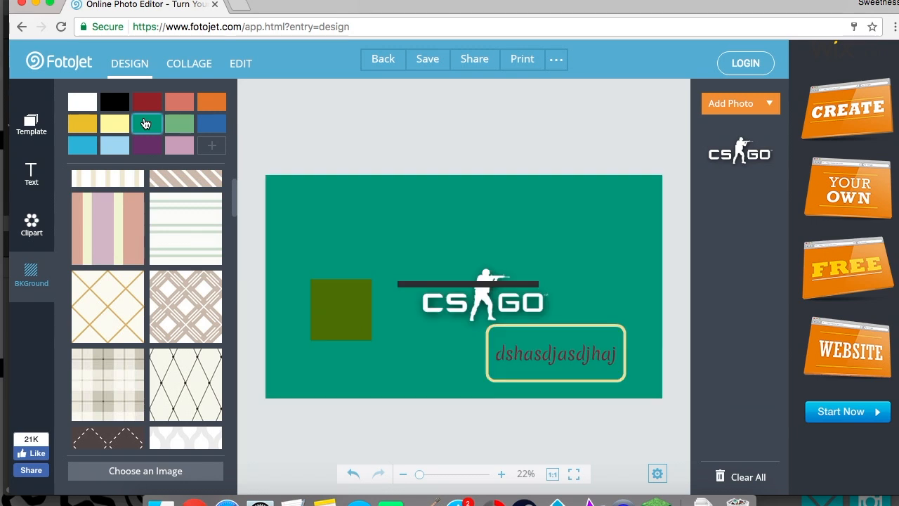
left_click(95, 103)
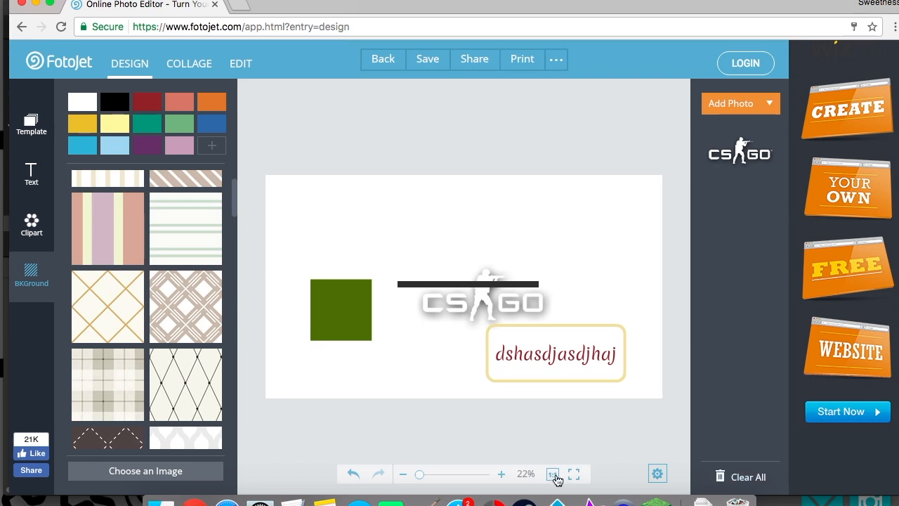
Undo the last two background changes and redo them
mouse_move(419, 476)
left_mouse_down()
mouse_move(431, 478)
mouse_move(415, 478)
left_mouse_up()
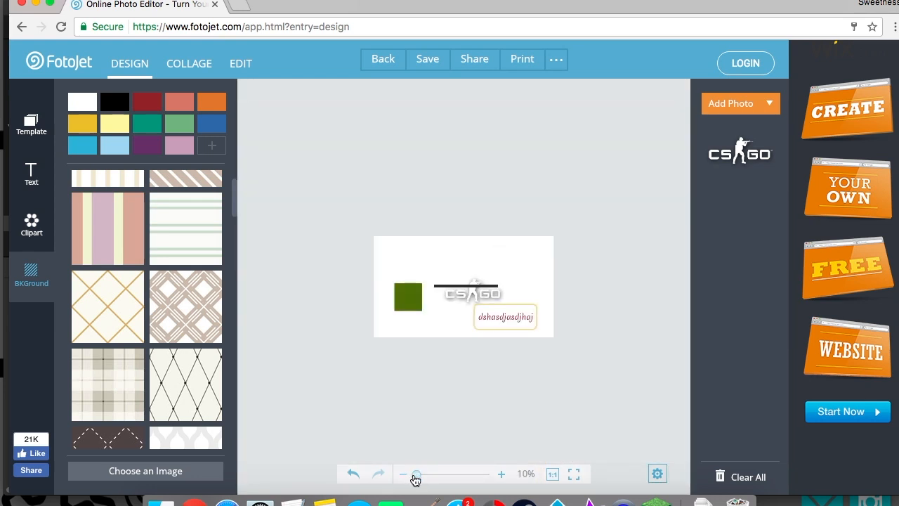
left_click(354, 474)
left_click(353, 475)
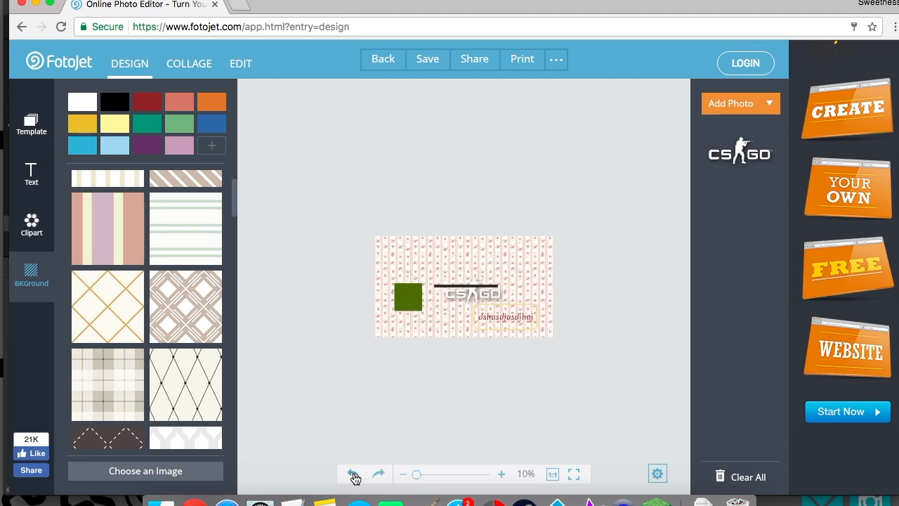
left_click(377, 476)
left_click(376, 475)
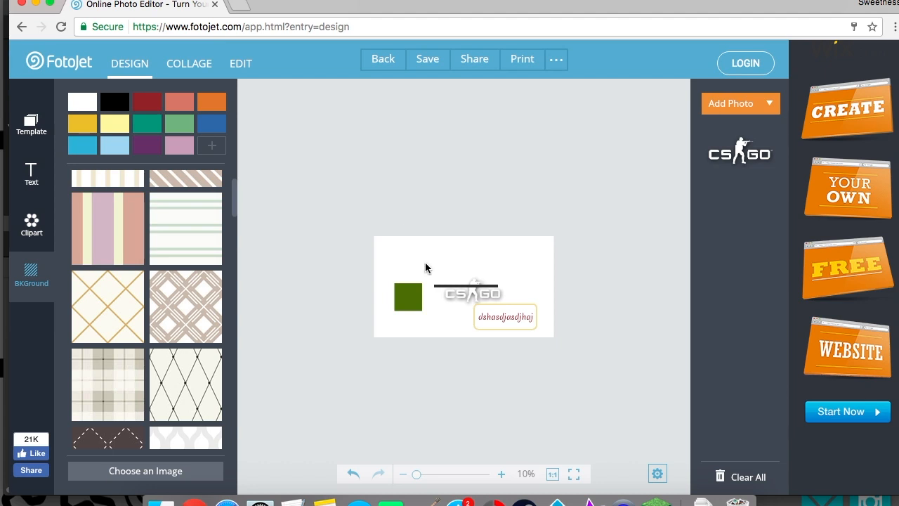
Open the design's save settings, name the JPG file Youtube design and set its quality to High
left_click(424, 61)
left_click(424, 61)
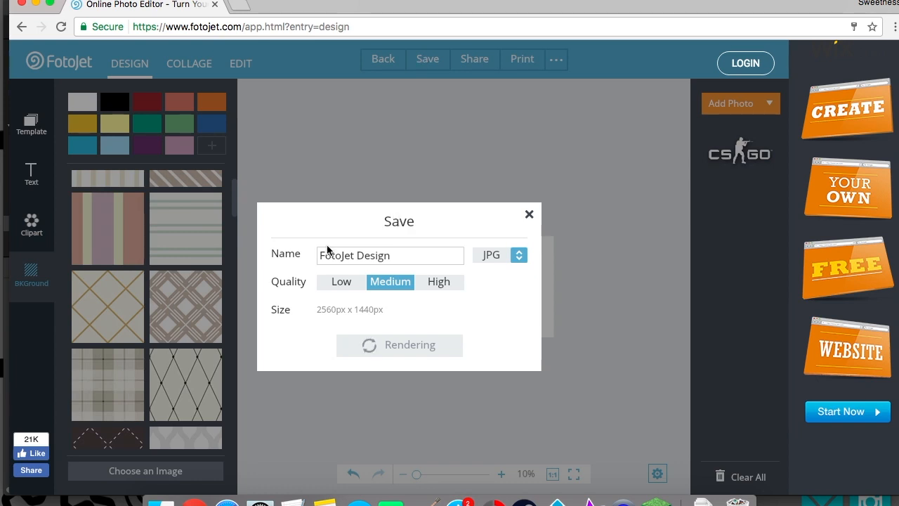
left_click_drag(396, 254, 304, 255)
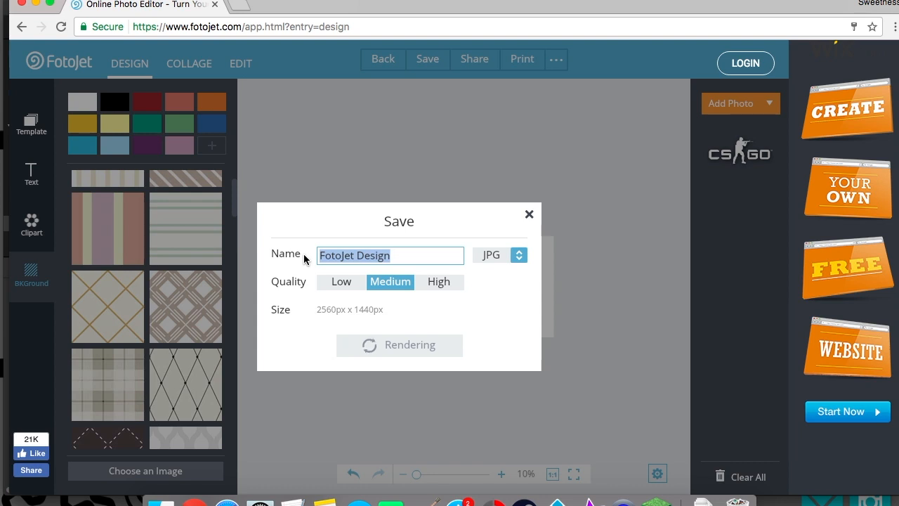
type("Youtube")
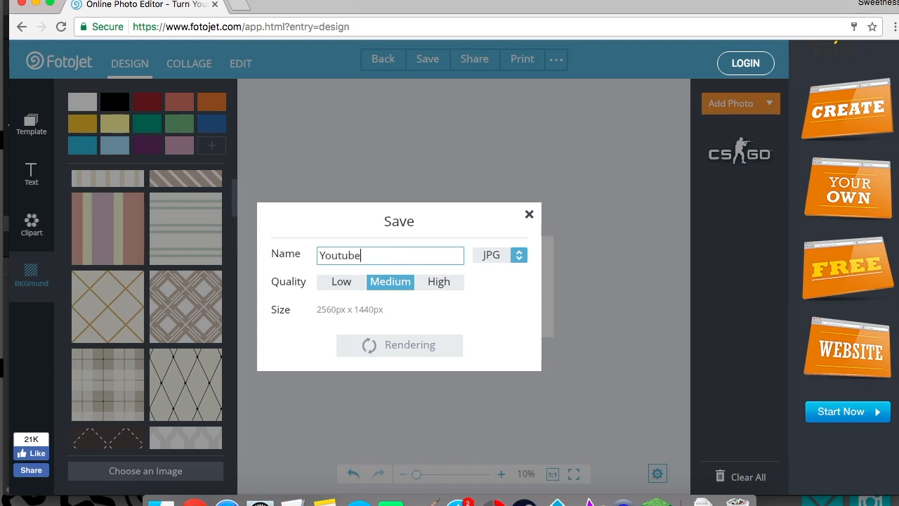
type(" design")
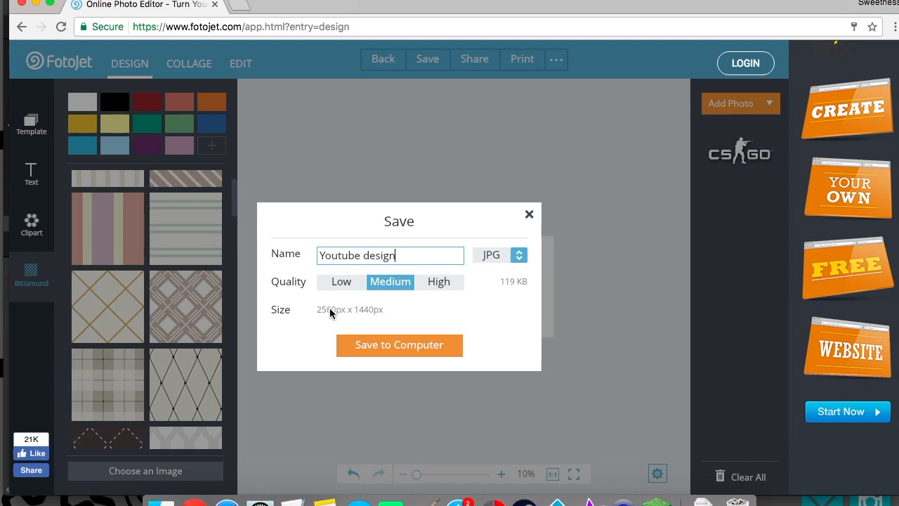
left_click(450, 283)
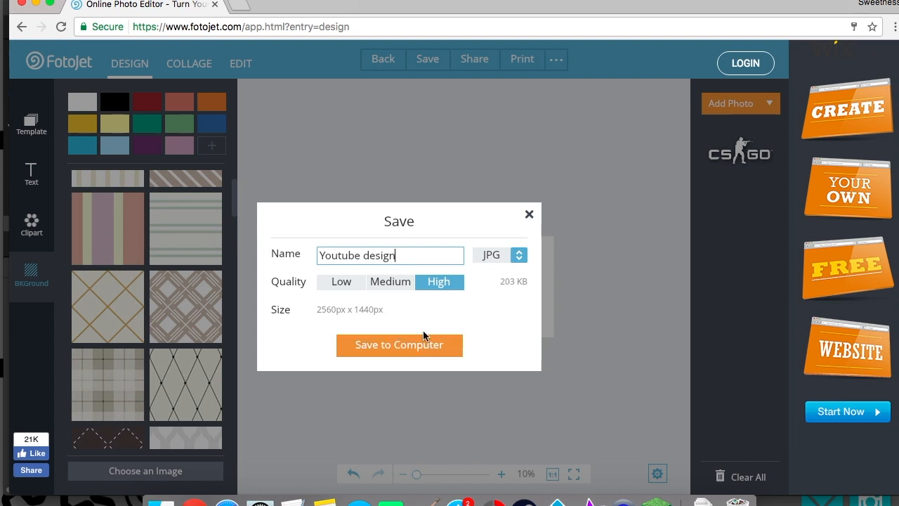
Start saving the design to the computer, cancel the file save and close the save settings
left_click(422, 349)
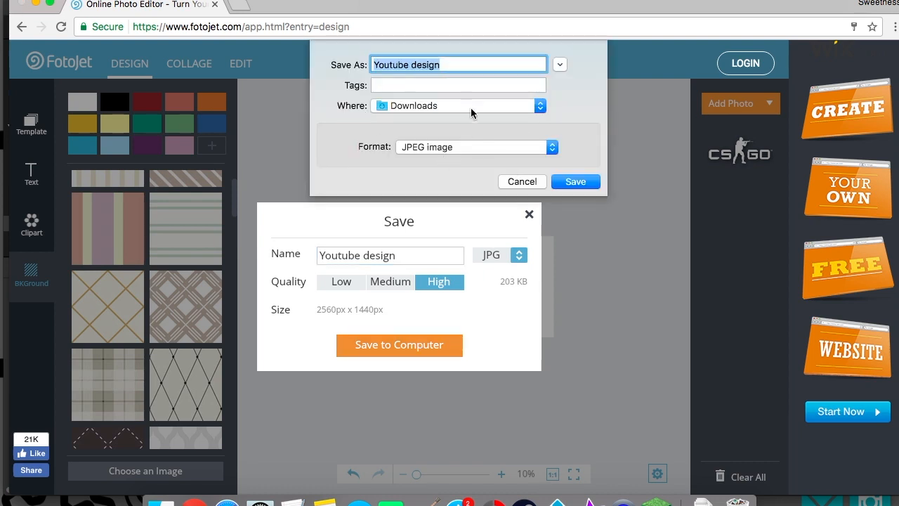
left_click(523, 181)
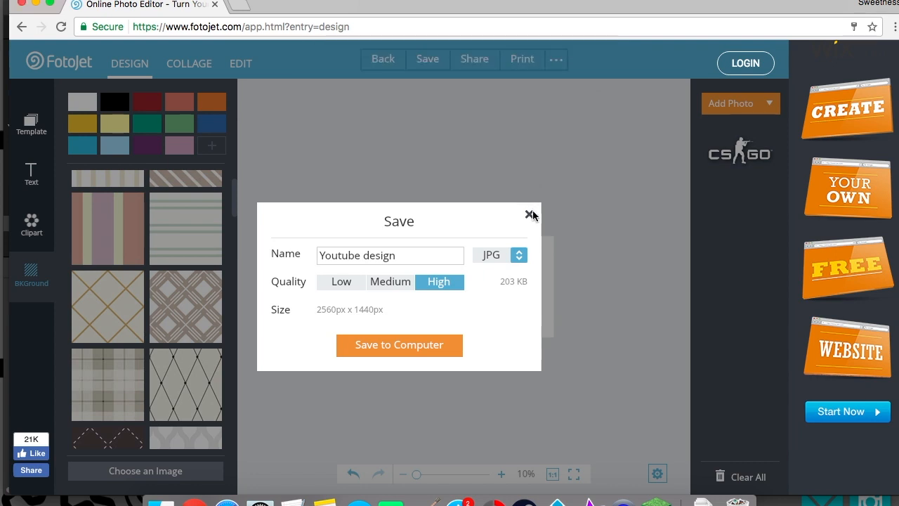
left_click(529, 214)
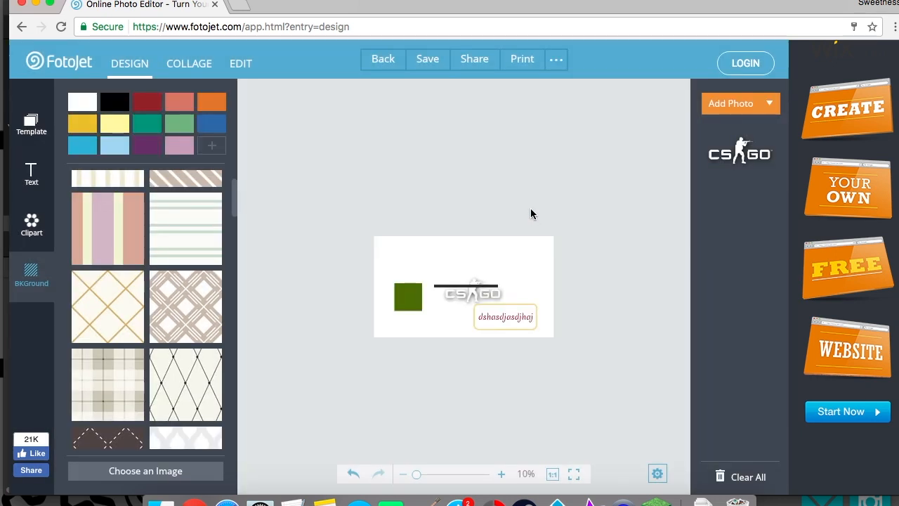